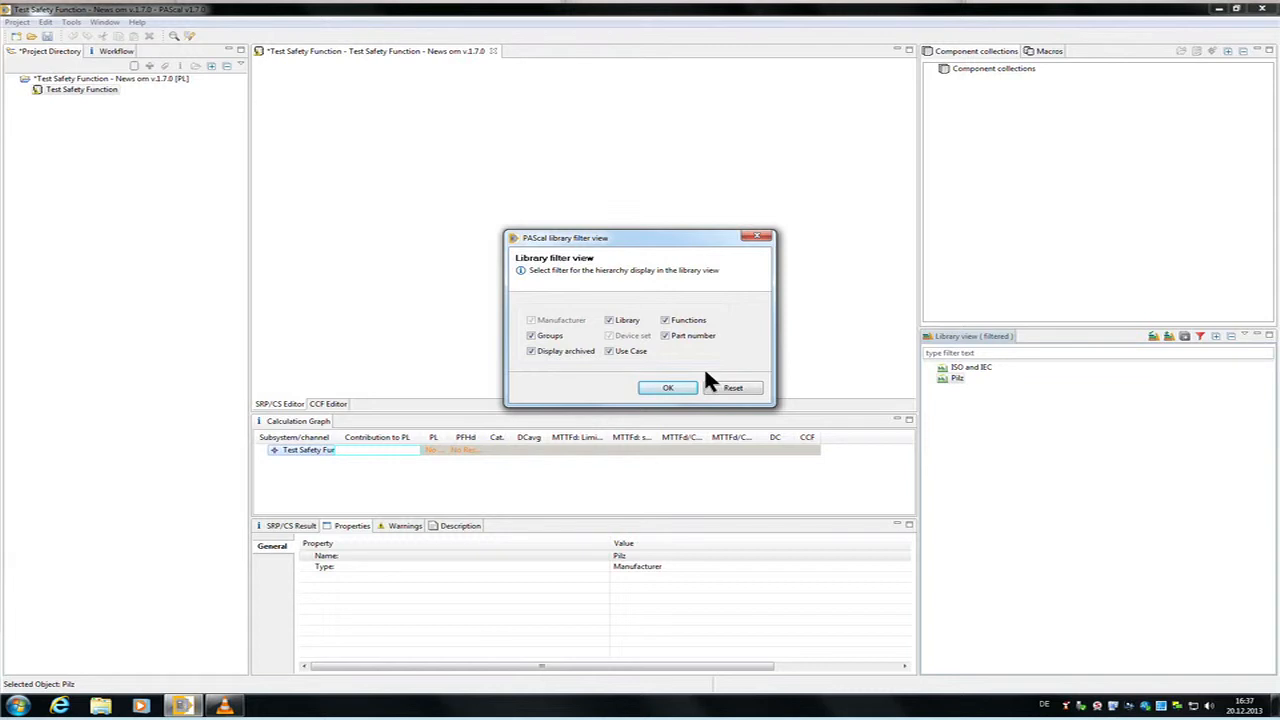
Step: Apply the library filter with all hierarchy options enabled and expand the whole library tree
{"action": "left_click", "coordinate": [683, 392]}
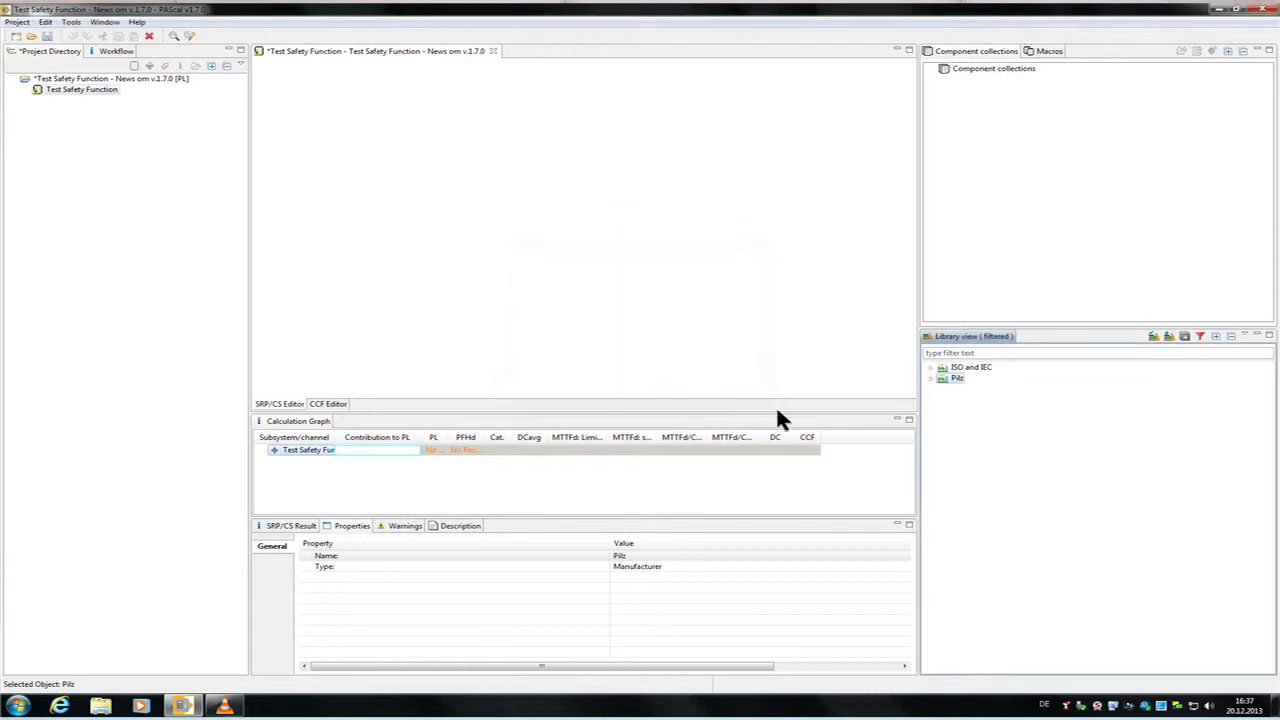
{"action": "left_click", "coordinate": [1220, 338]}
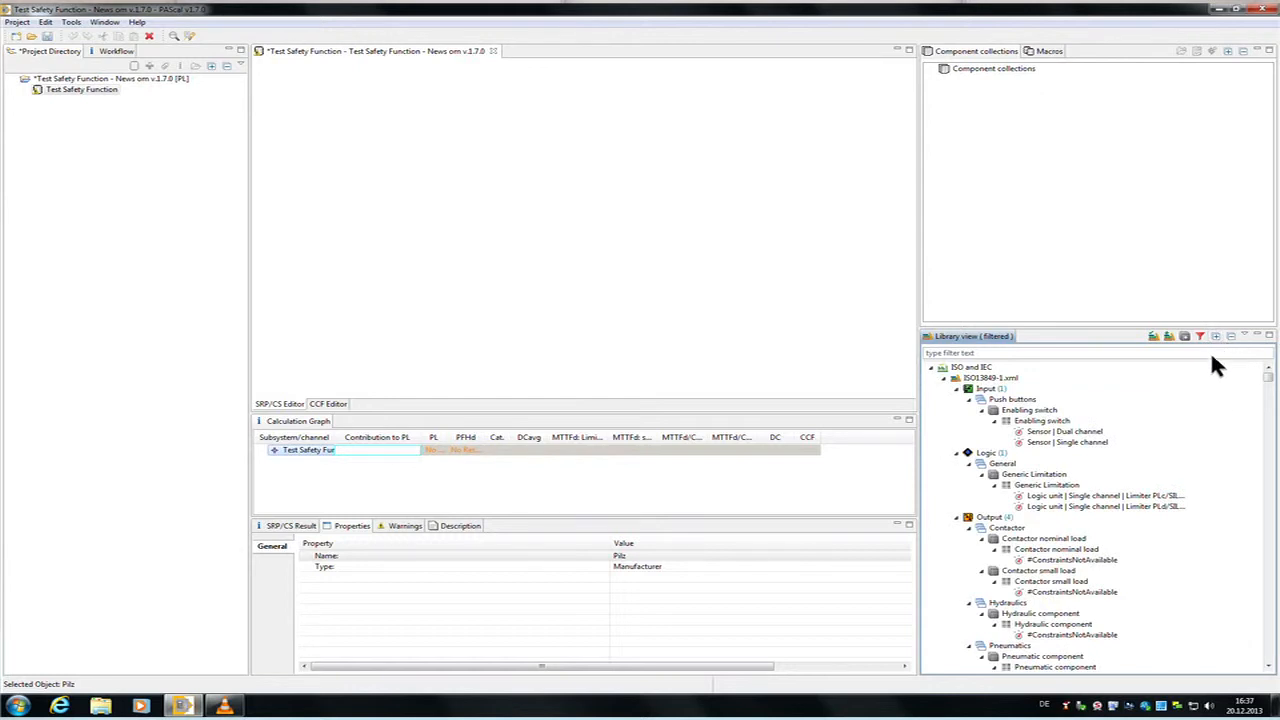
Step: Try hiding use cases, part numbers, functions and archived items in the library filter, and re-enable all of these options
{"action": "left_click", "coordinate": [1211, 346]}
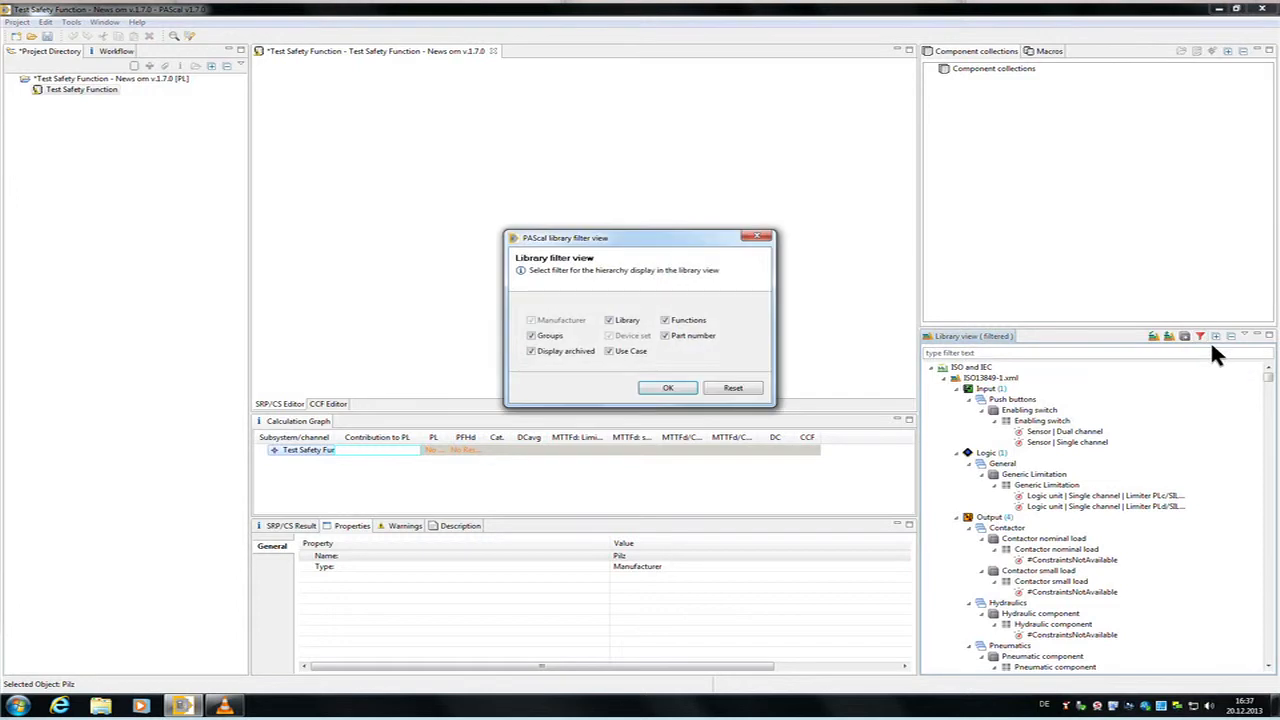
{"action": "left_click", "coordinate": [620, 354]}
{"action": "left_click", "coordinate": [682, 340]}
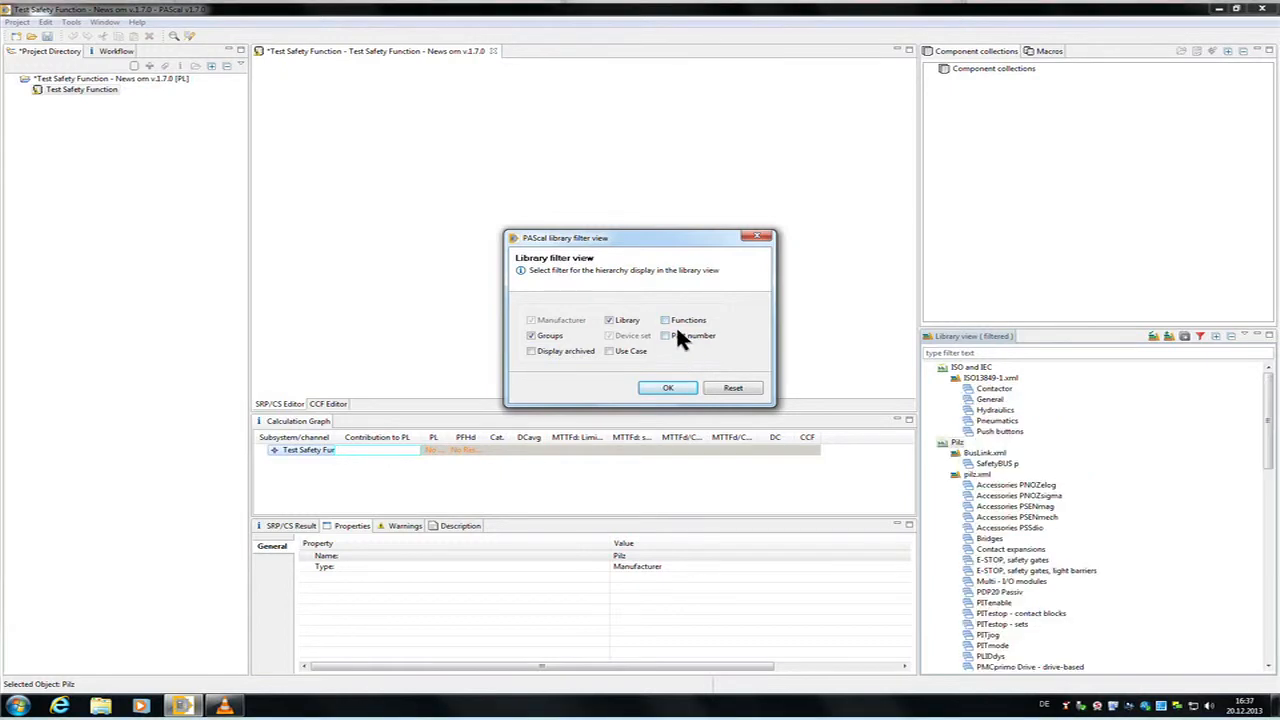
{"action": "left_click", "coordinate": [669, 322]}
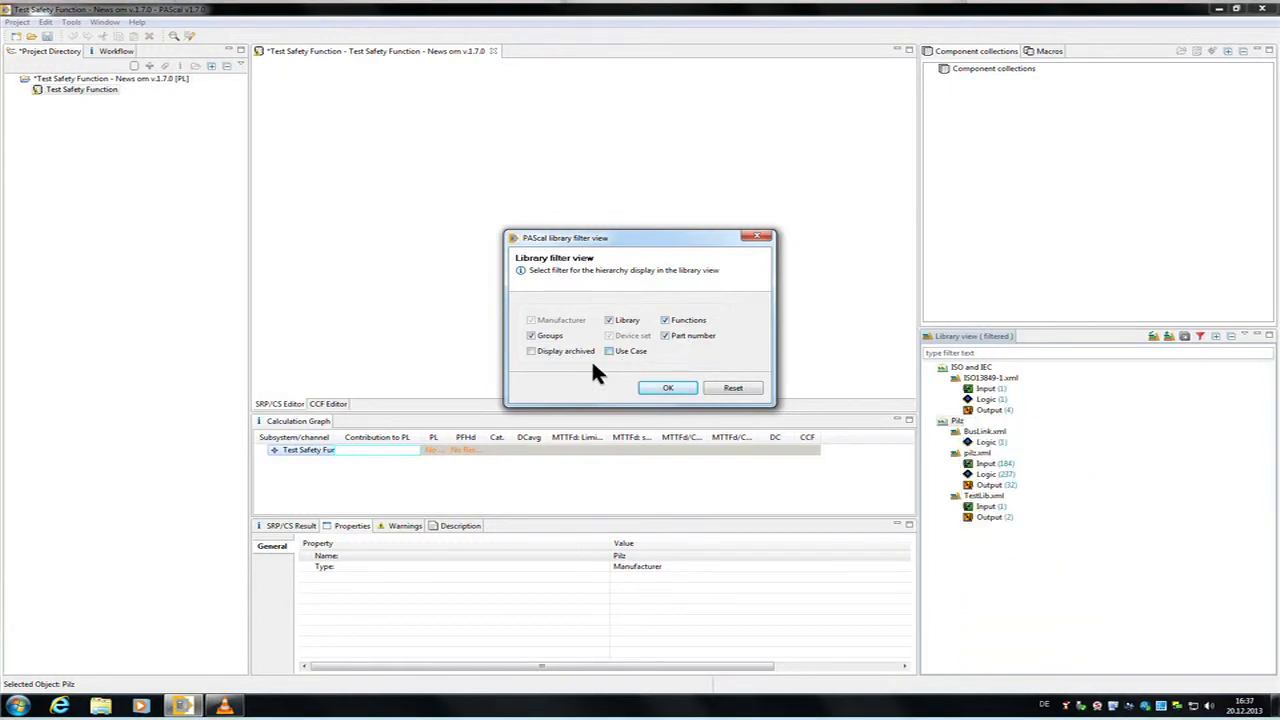
{"action": "left_click", "coordinate": [542, 353]}
{"action": "key", "text": "Return"}
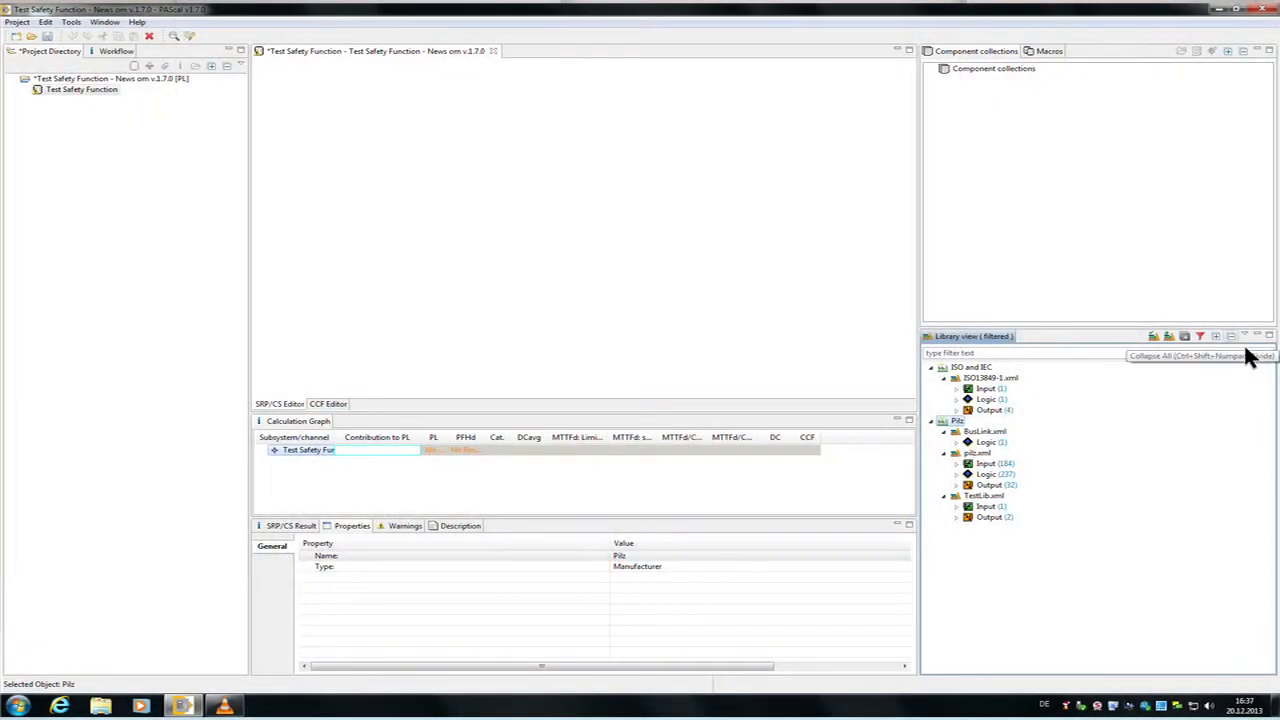
Step: Add the PNOZ m2p 773120 V2.7 dual-channel digital input use case from Pilz's PNOZmulti base units to the safety function
{"action": "left_click", "coordinate": [1231, 337]}
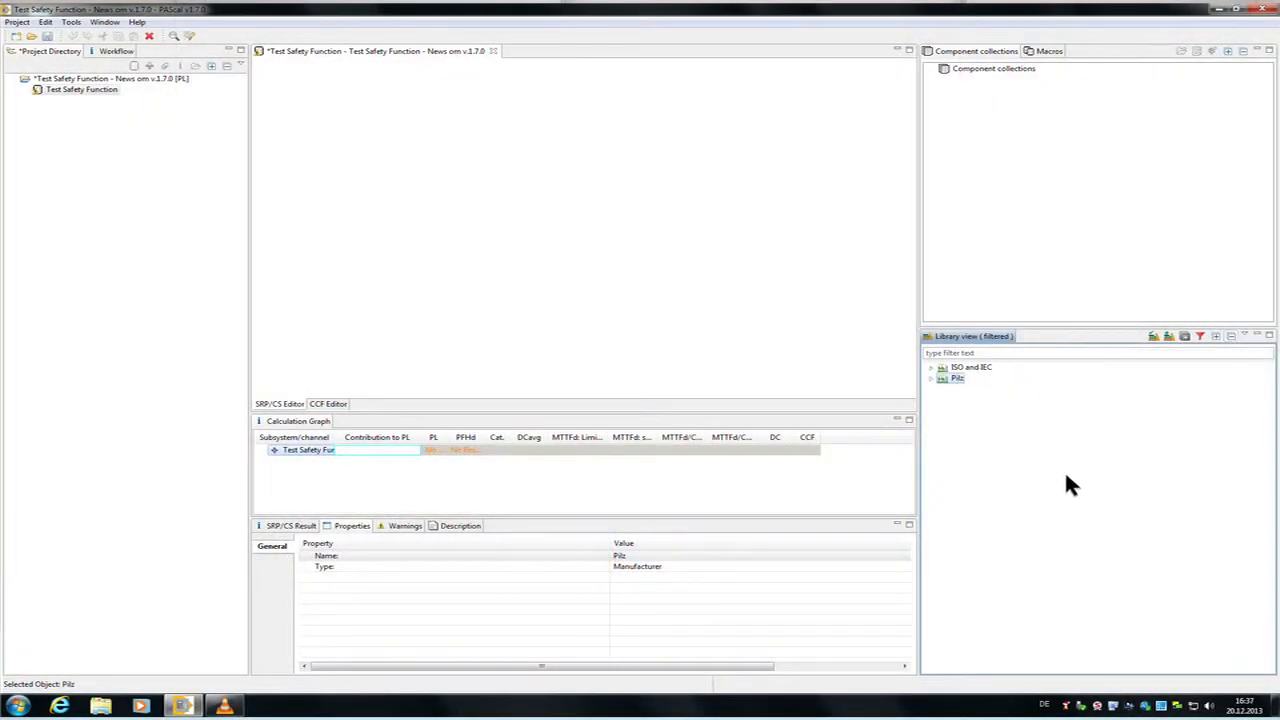
{"action": "double_click", "coordinate": [944, 381]}
{"action": "left_click", "coordinate": [945, 400]}
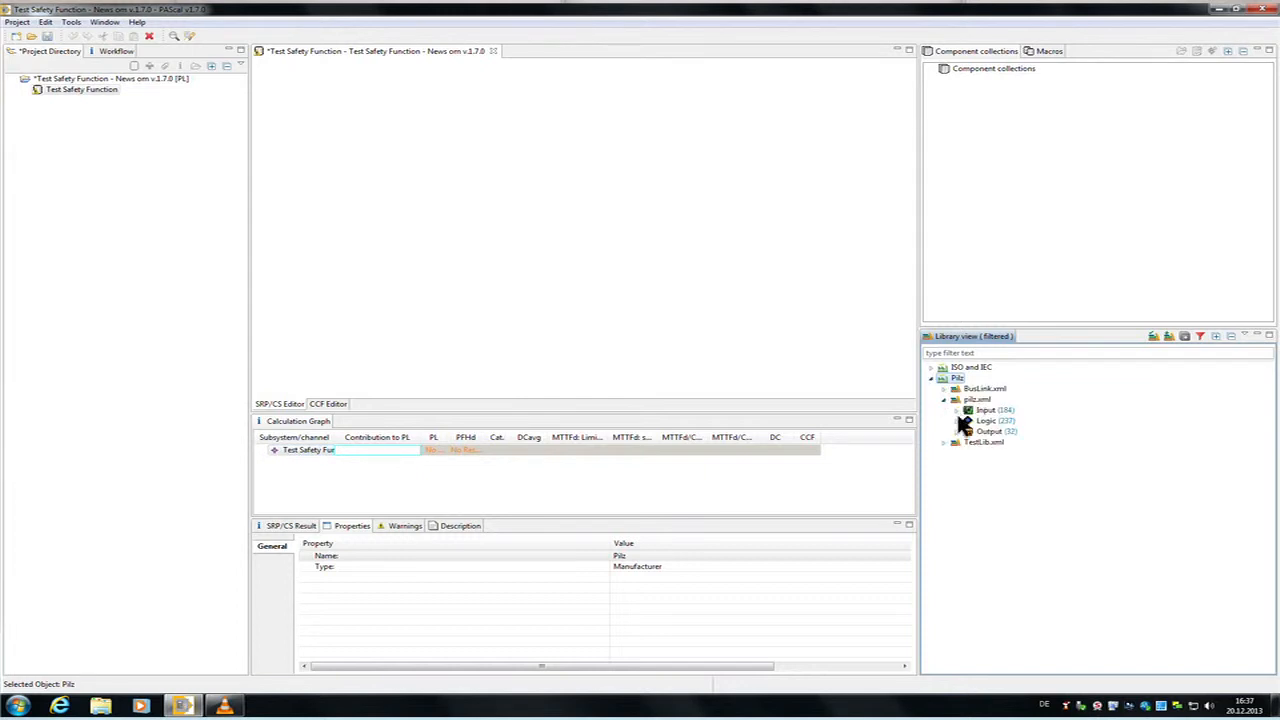
{"action": "left_click", "coordinate": [957, 421]}
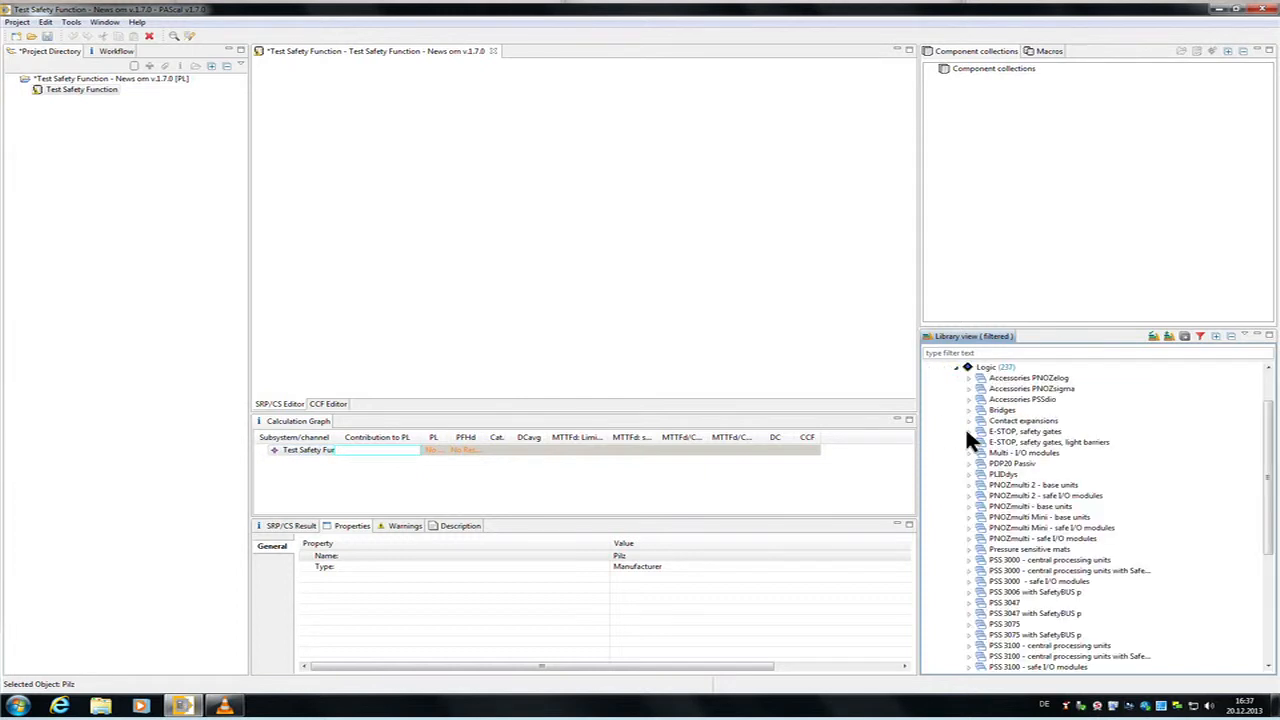
{"action": "double_click", "coordinate": [981, 509]}
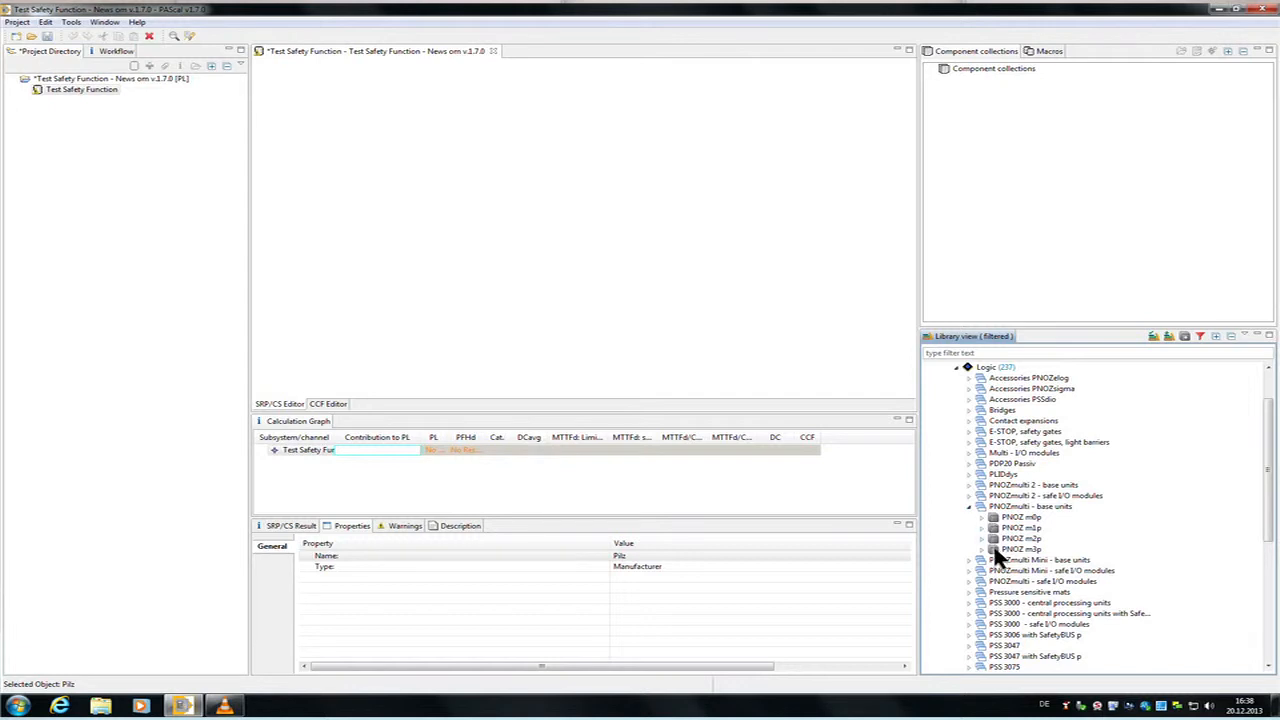
{"action": "double_click", "coordinate": [995, 540]}
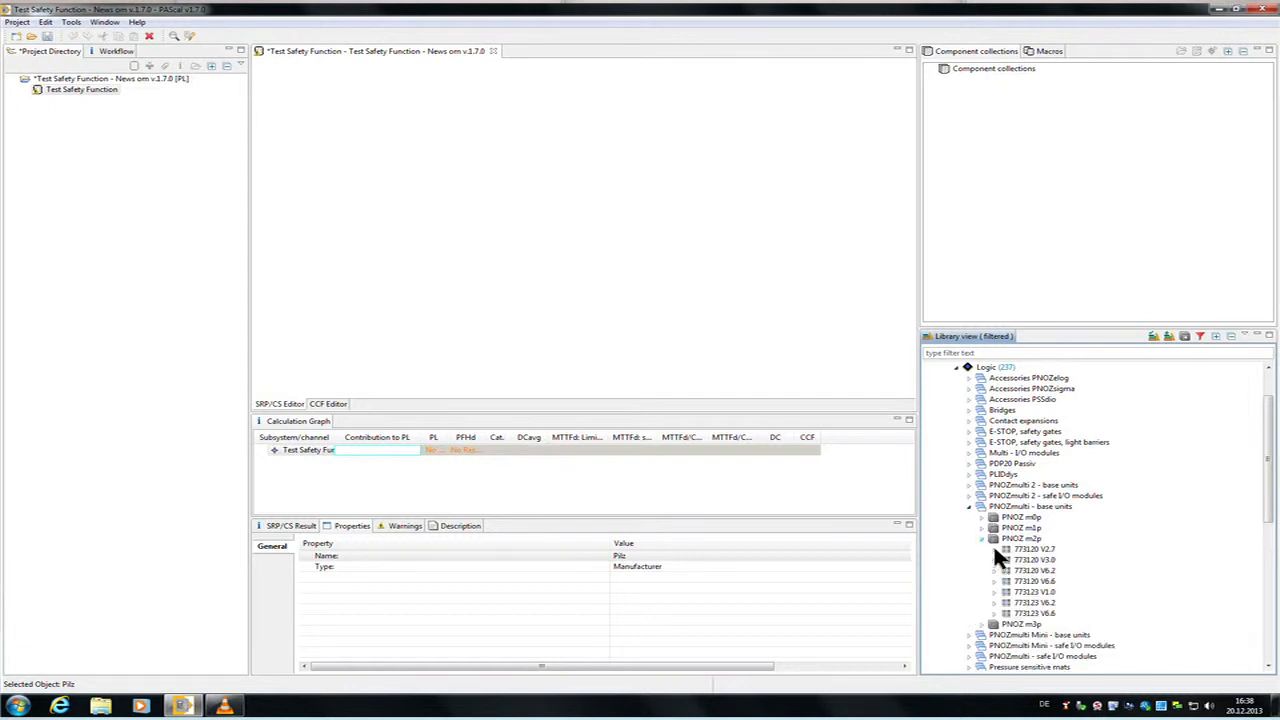
{"action": "double_click", "coordinate": [1004, 553]}
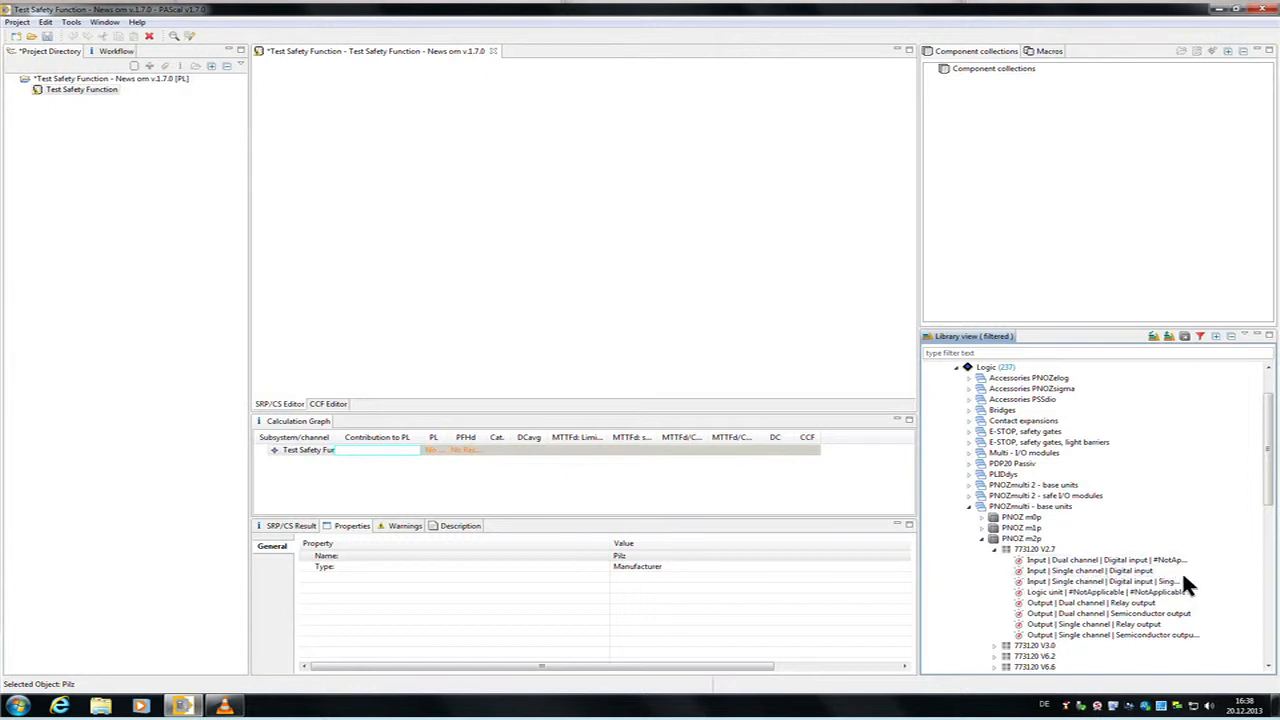
{"action": "left_click_drag", "start_coordinate": [1187, 569], "coordinate": [480, 198]}
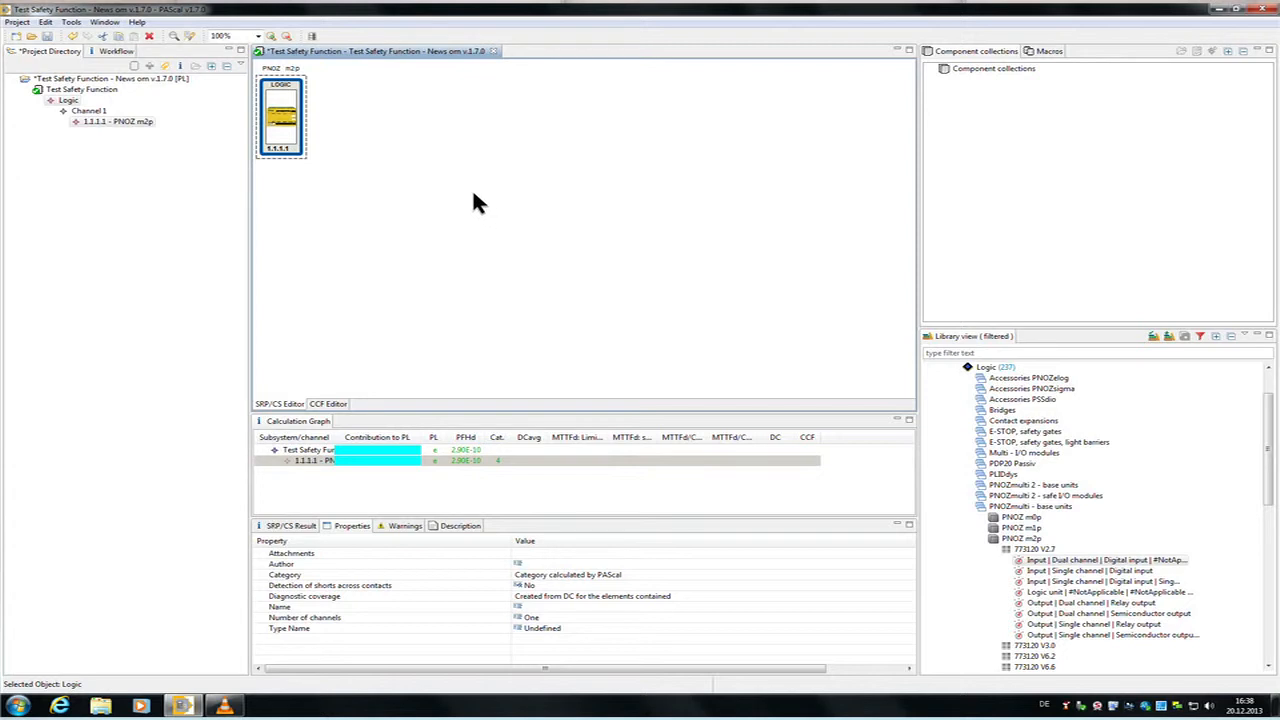
Step: Add the 773120 V2.7 device to the safety function, configured as a general-purpose logic unit
{"action": "left_click", "coordinate": [1056, 562]}
{"action": "left_click_drag", "start_coordinate": [1026, 549], "coordinate": [451, 168]}
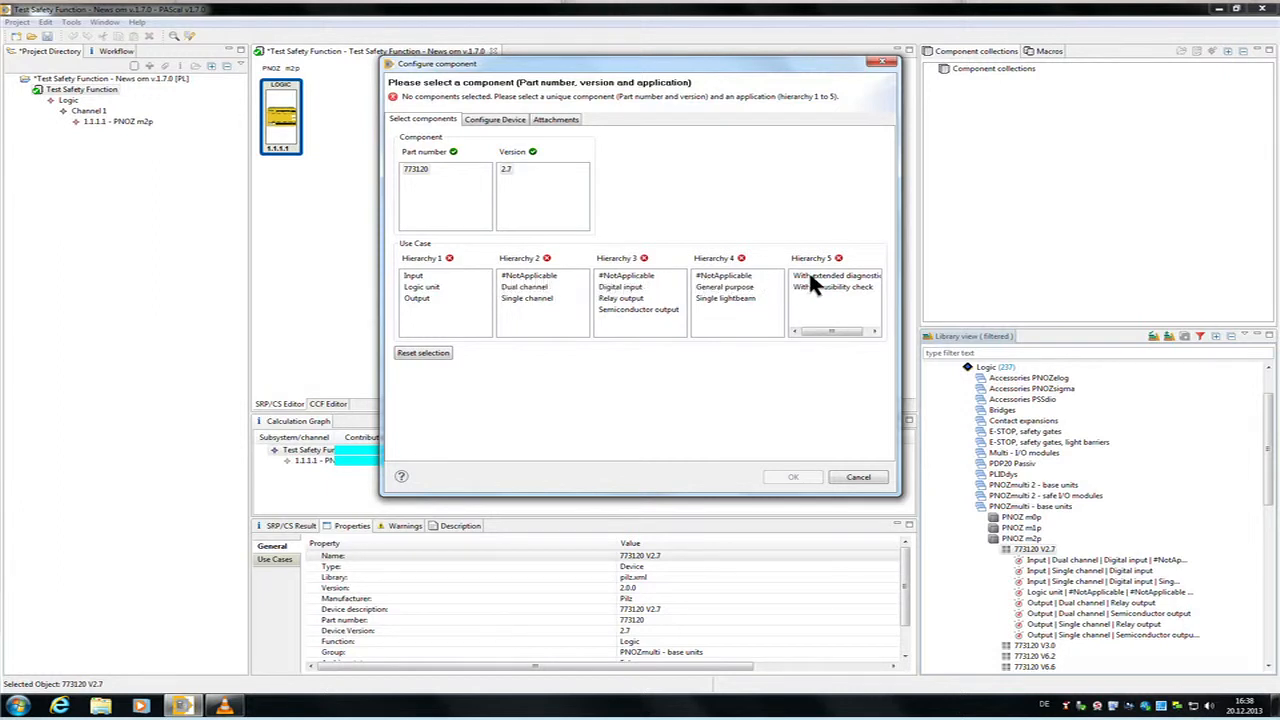
{"action": "left_click", "coordinate": [445, 288]}
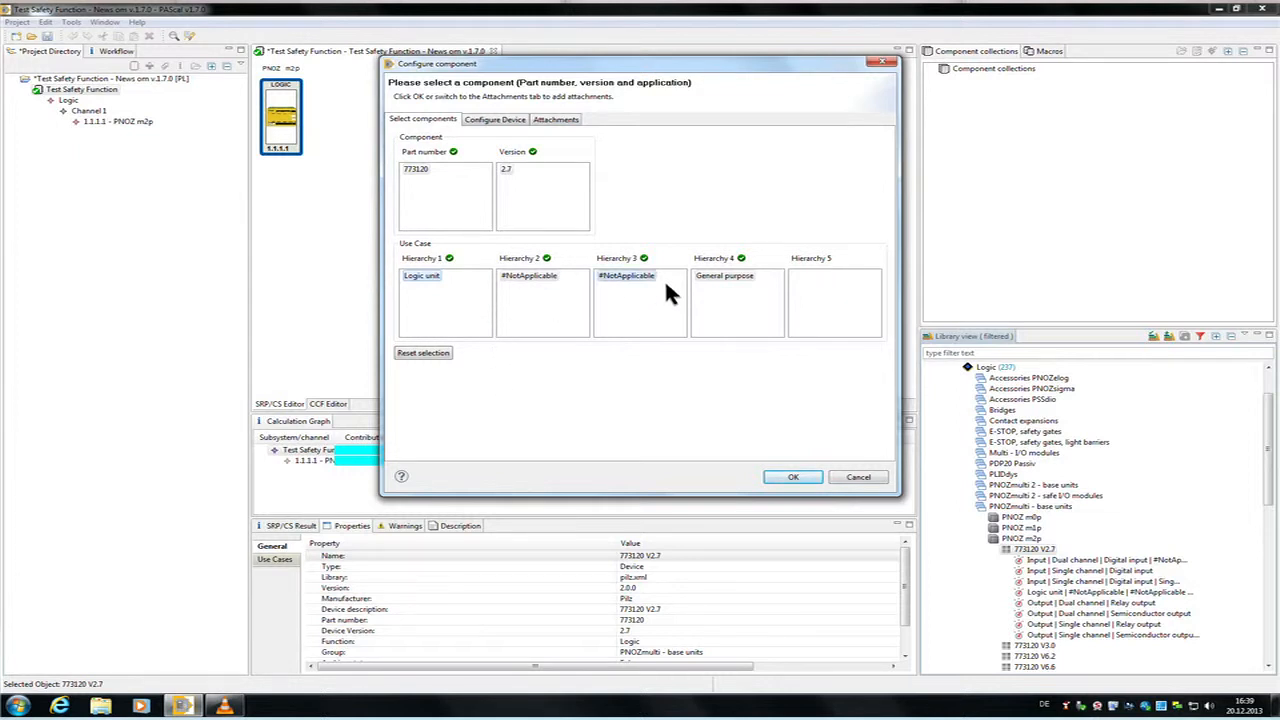
{"action": "left_click", "coordinate": [752, 282]}
{"action": "key", "text": "Return"}
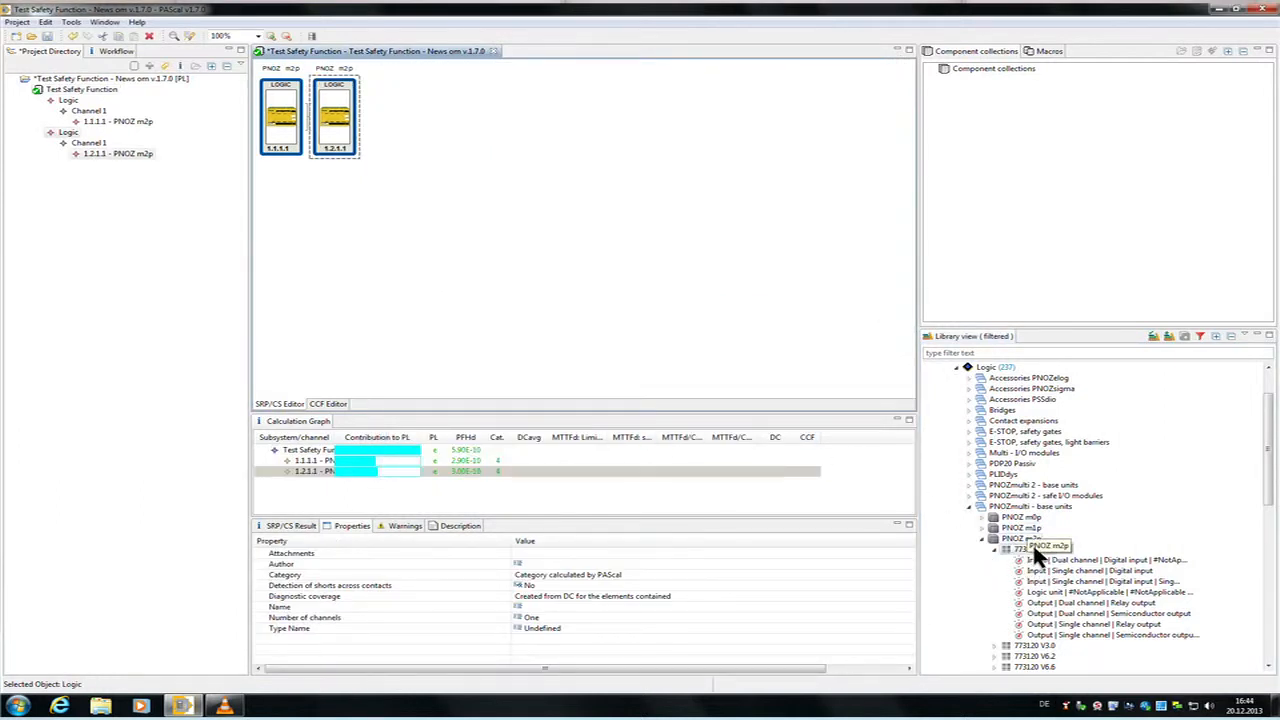
Step: Start adding the PNOZ m2p device set, cancel its configuration, and delete both placed PNOZ m2p components
{"action": "left_click_drag", "start_coordinate": [1032, 542], "coordinate": [596, 226]}
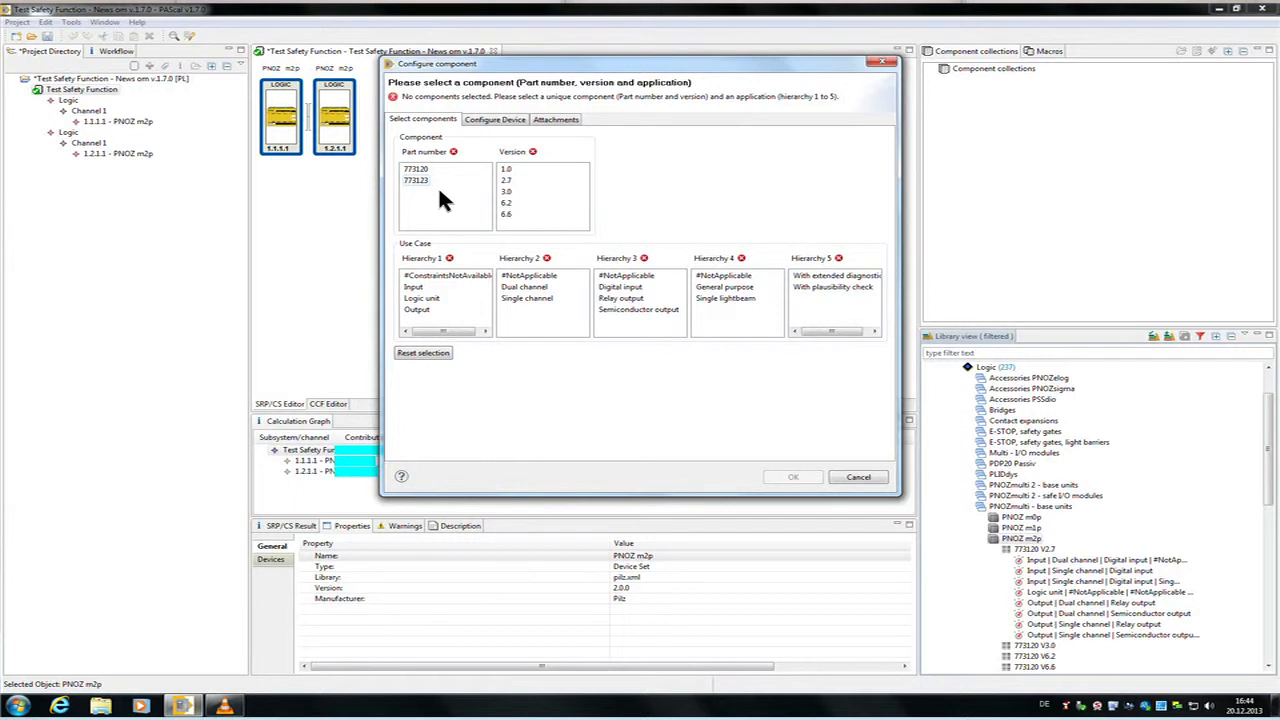
{"action": "left_click", "coordinate": [874, 481]}
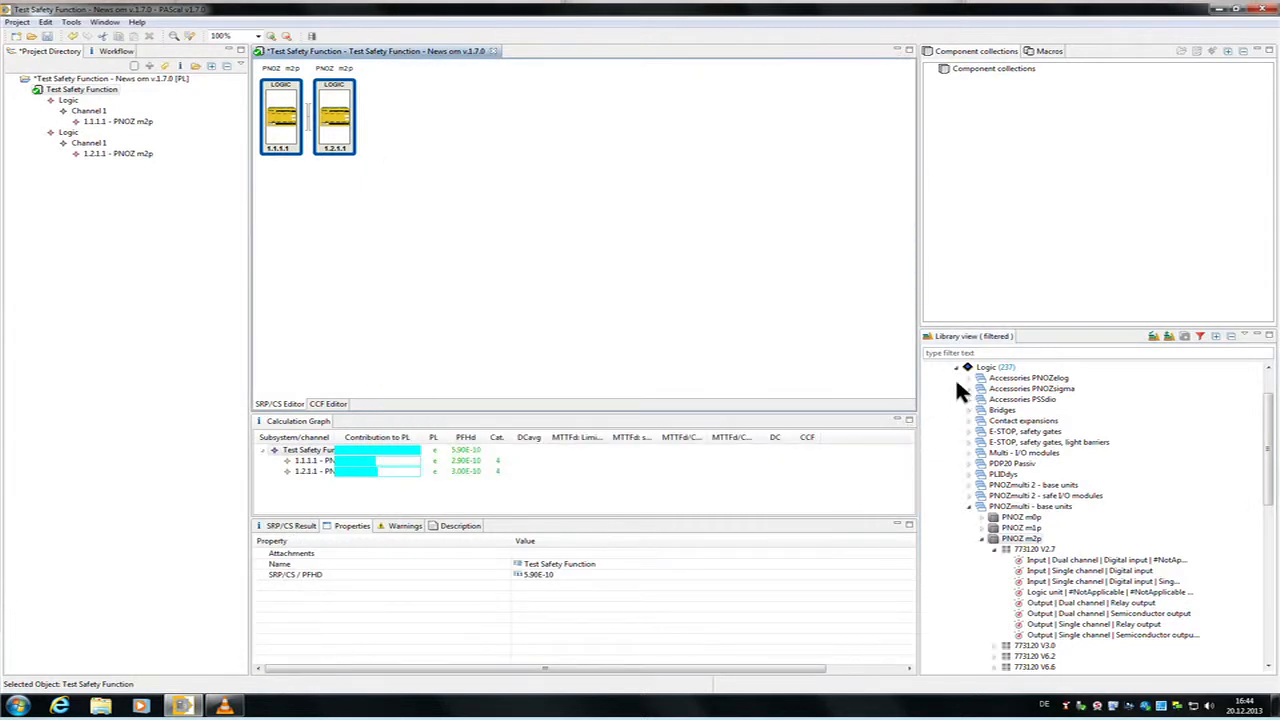
{"action": "left_click_drag", "start_coordinate": [798, 332], "coordinate": [288, 85]}
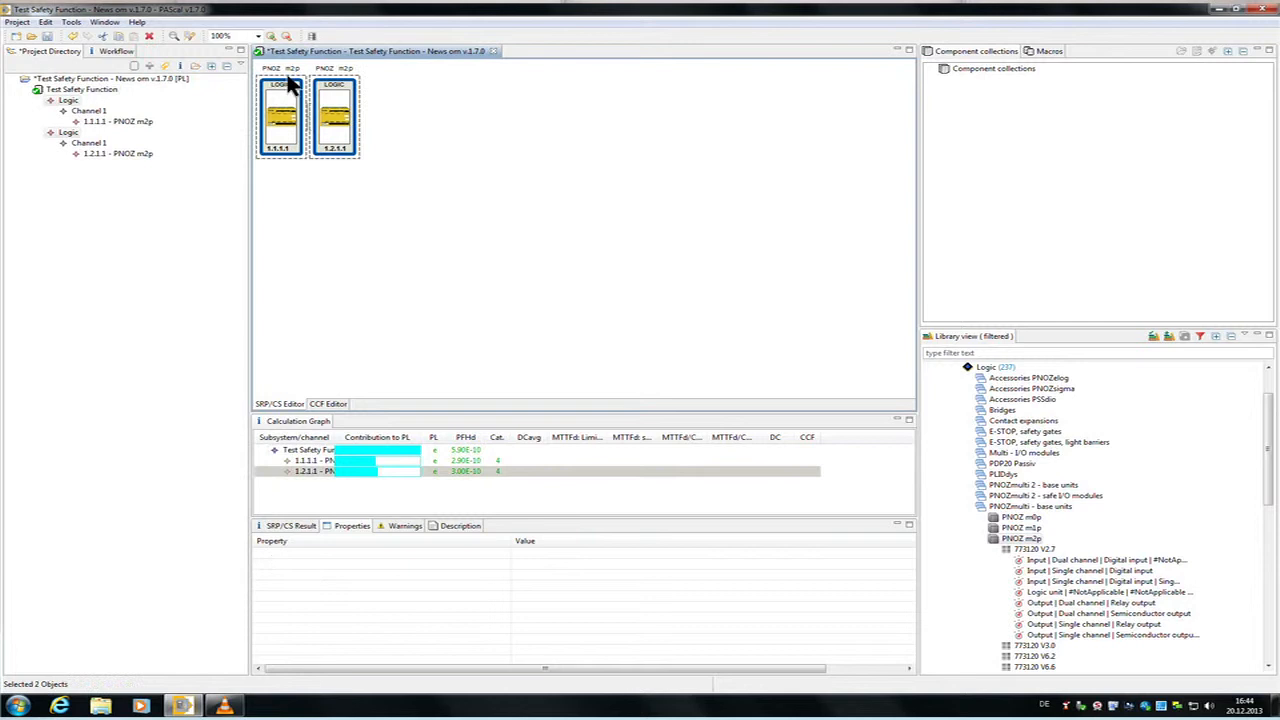
{"action": "key", "text": "Delete"}
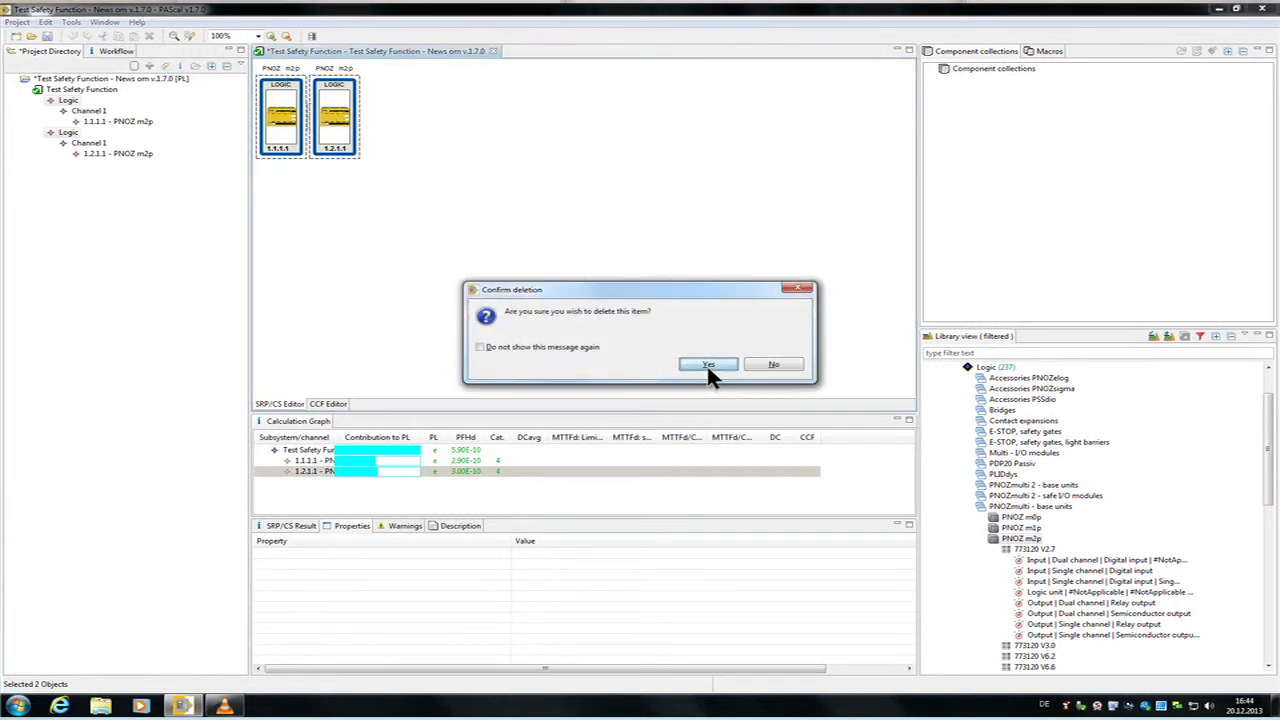
{"action": "left_click", "coordinate": [710, 366]}
Step: Search the library for s4.1 and add the PNOZ s4.1, part number 751154 version 1.0, to the safety function
{"action": "left_click", "coordinate": [963, 370]}
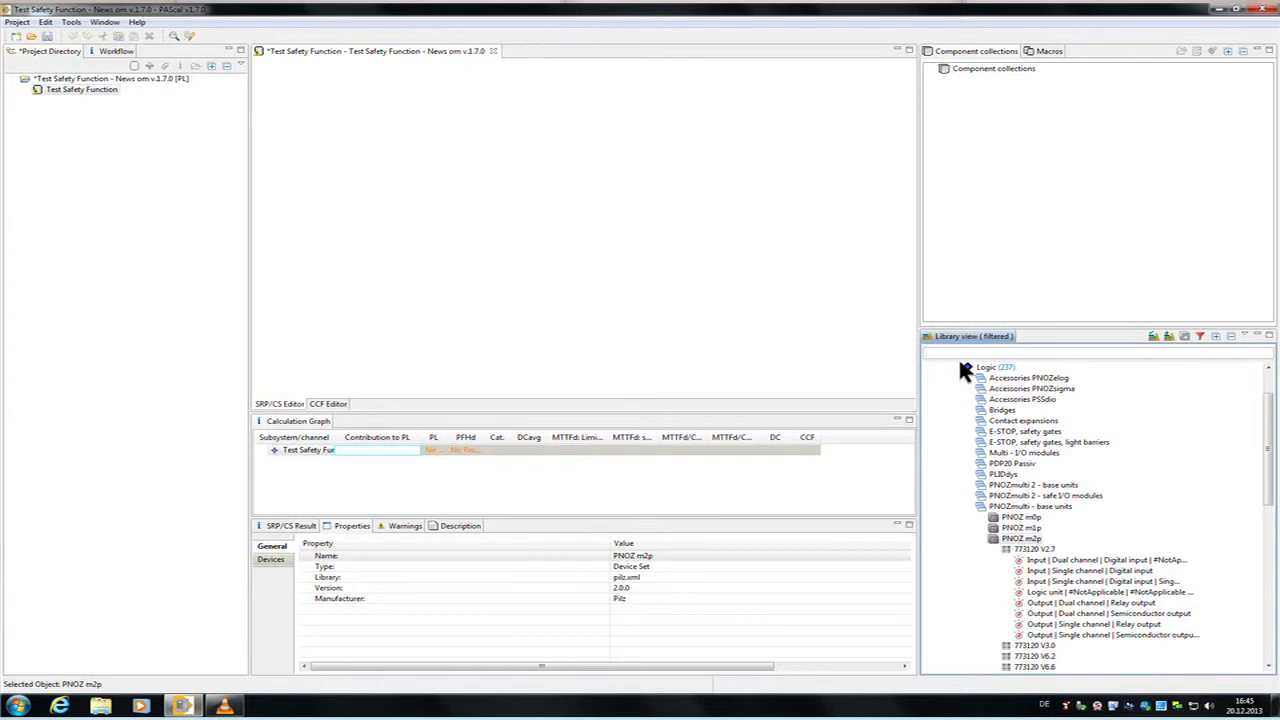
{"action": "type", "text": "4.1"}
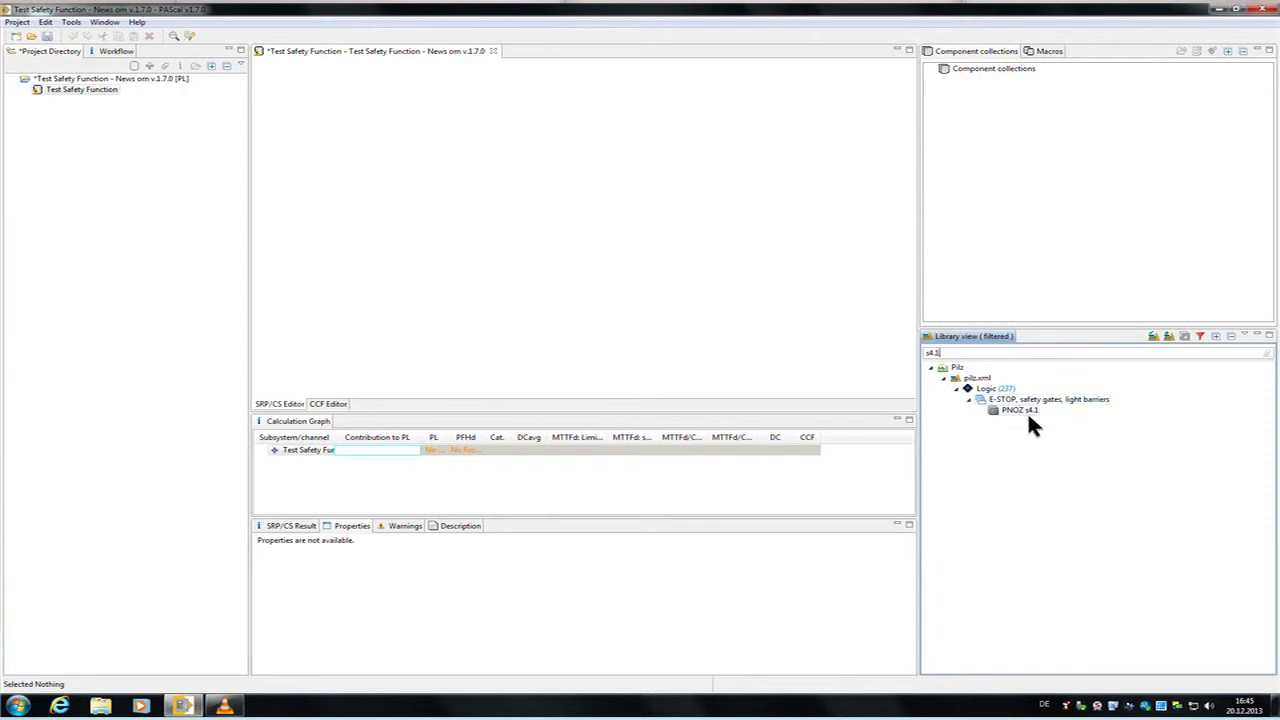
{"action": "left_click_drag", "start_coordinate": [1027, 411], "coordinate": [436, 207]}
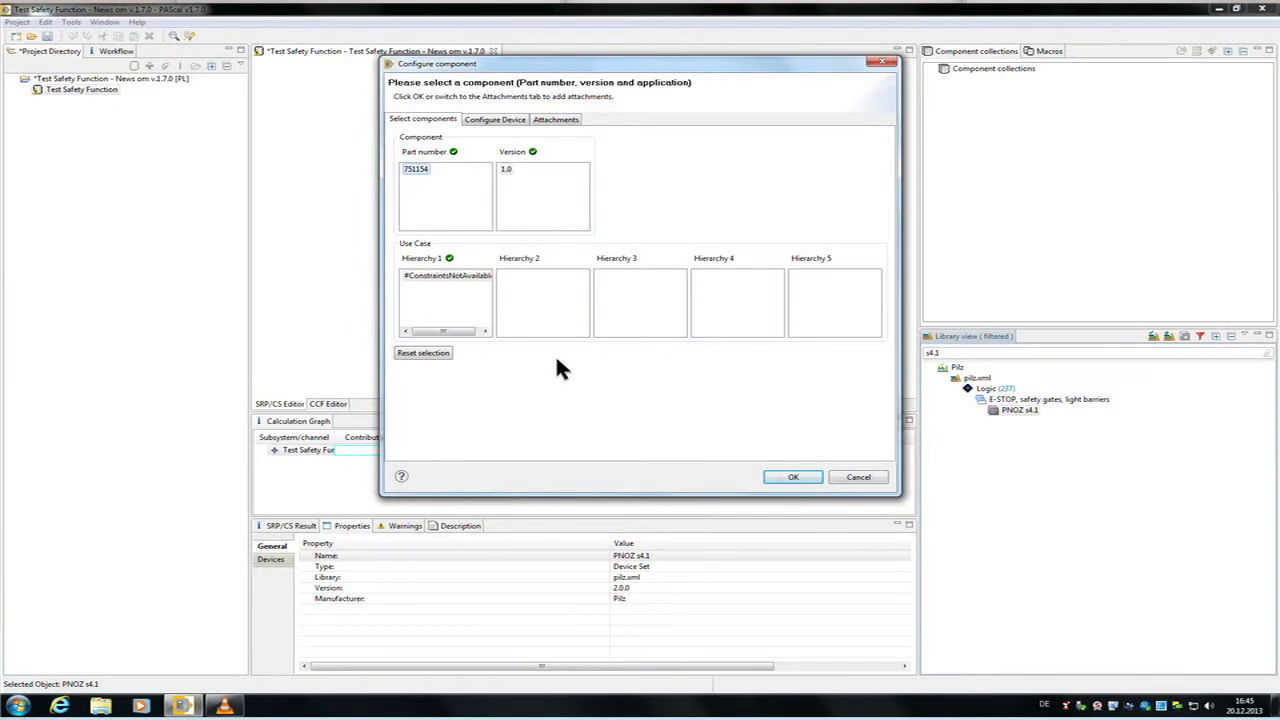
{"action": "left_click", "coordinate": [798, 480]}
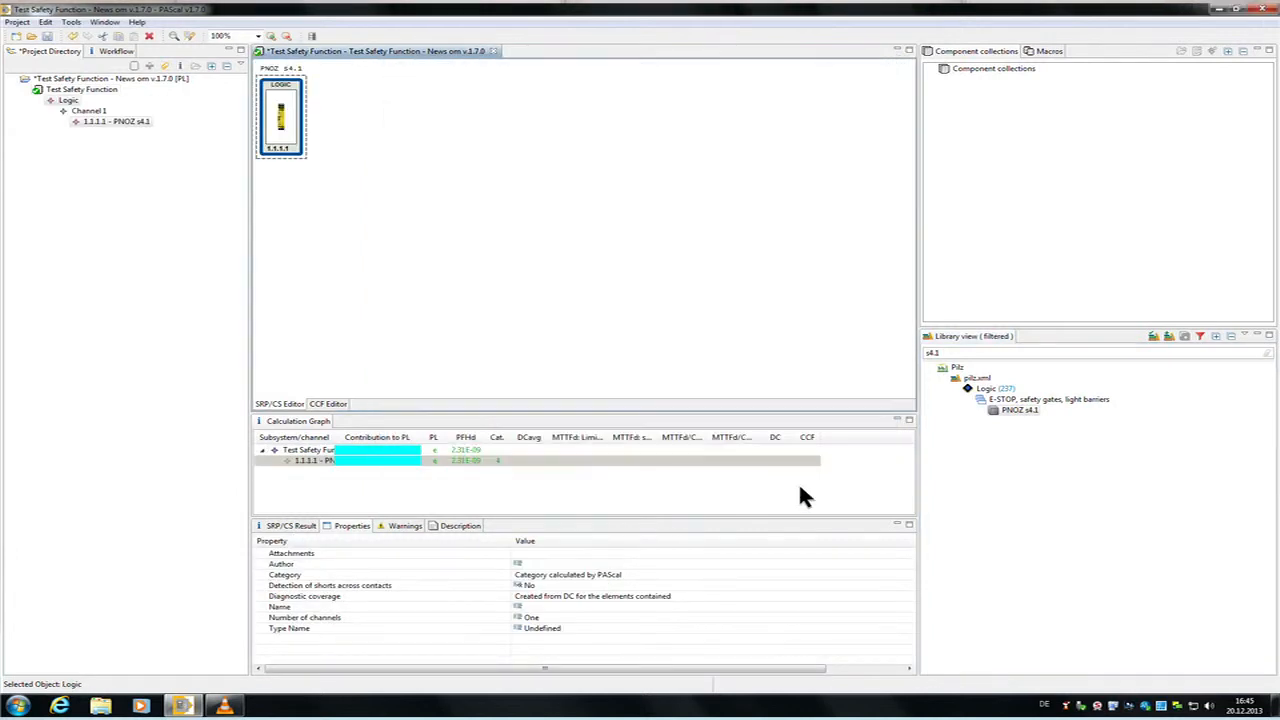
Step: Search the library for 2.1 and start adding the PSEN 2.1p-21 to the safety function
{"action": "left_click", "coordinate": [943, 366]}
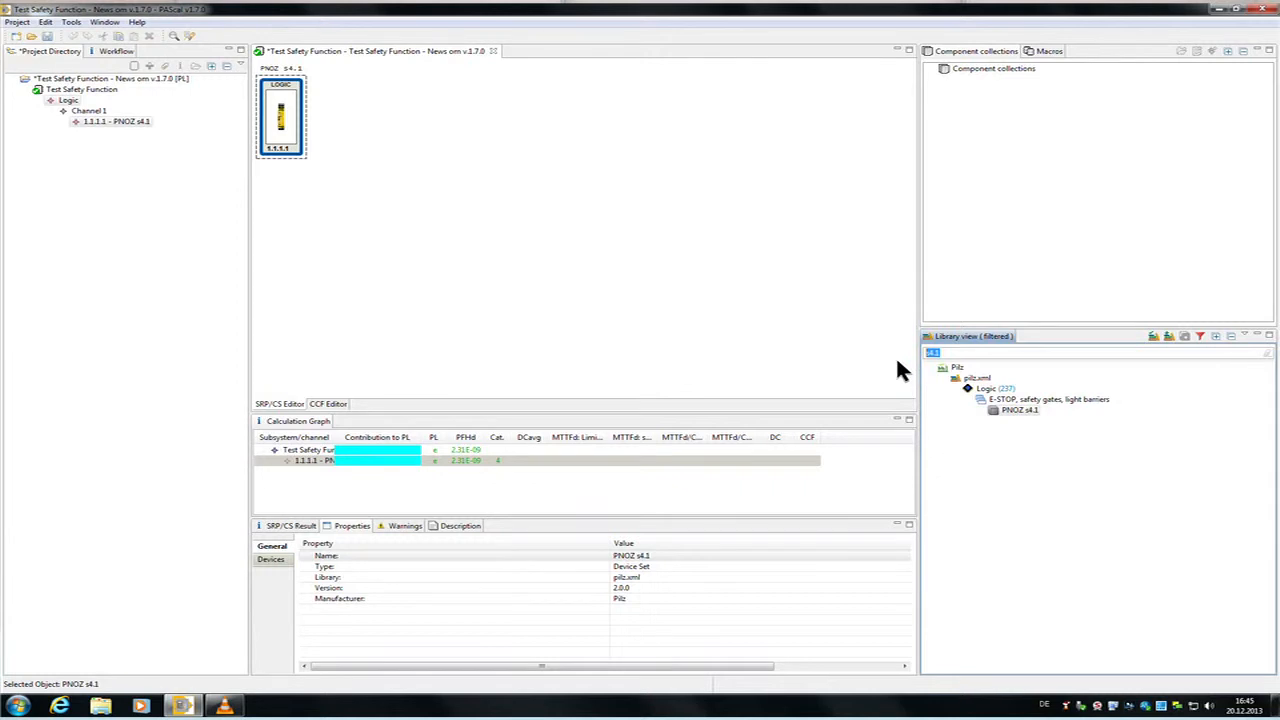
{"action": "type", "text": "2."}
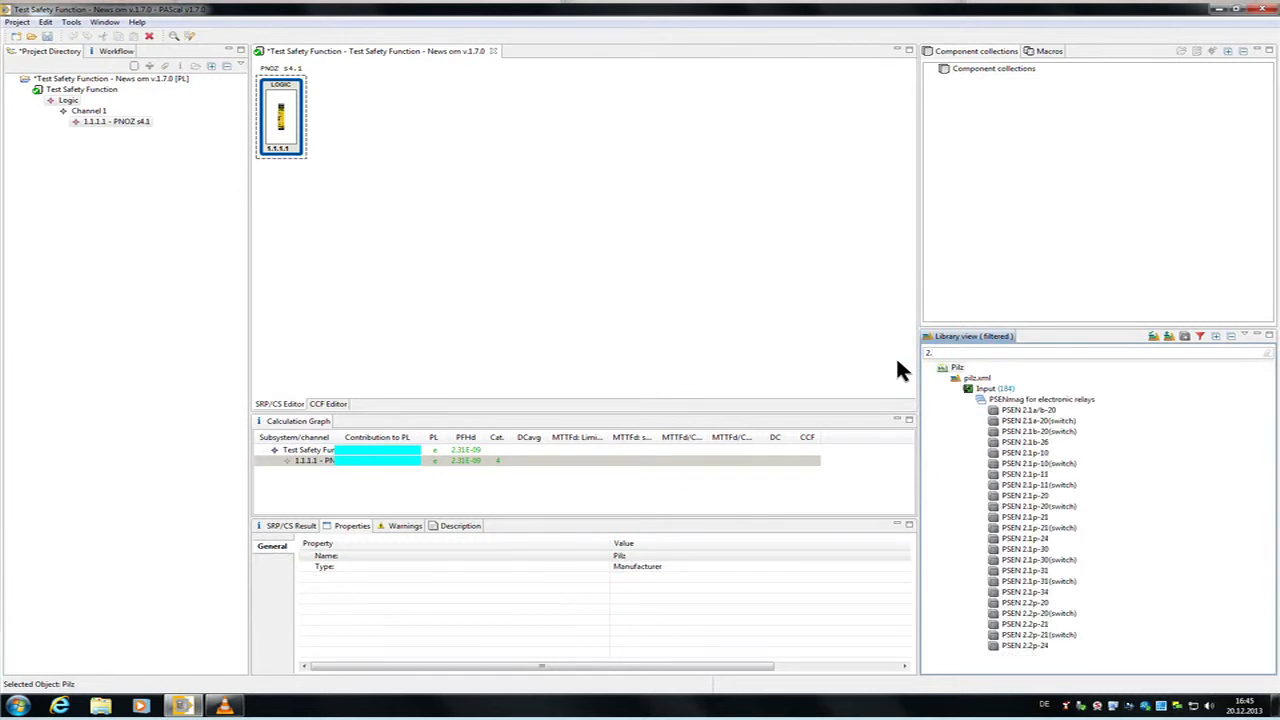
{"action": "type", "text": "1"}
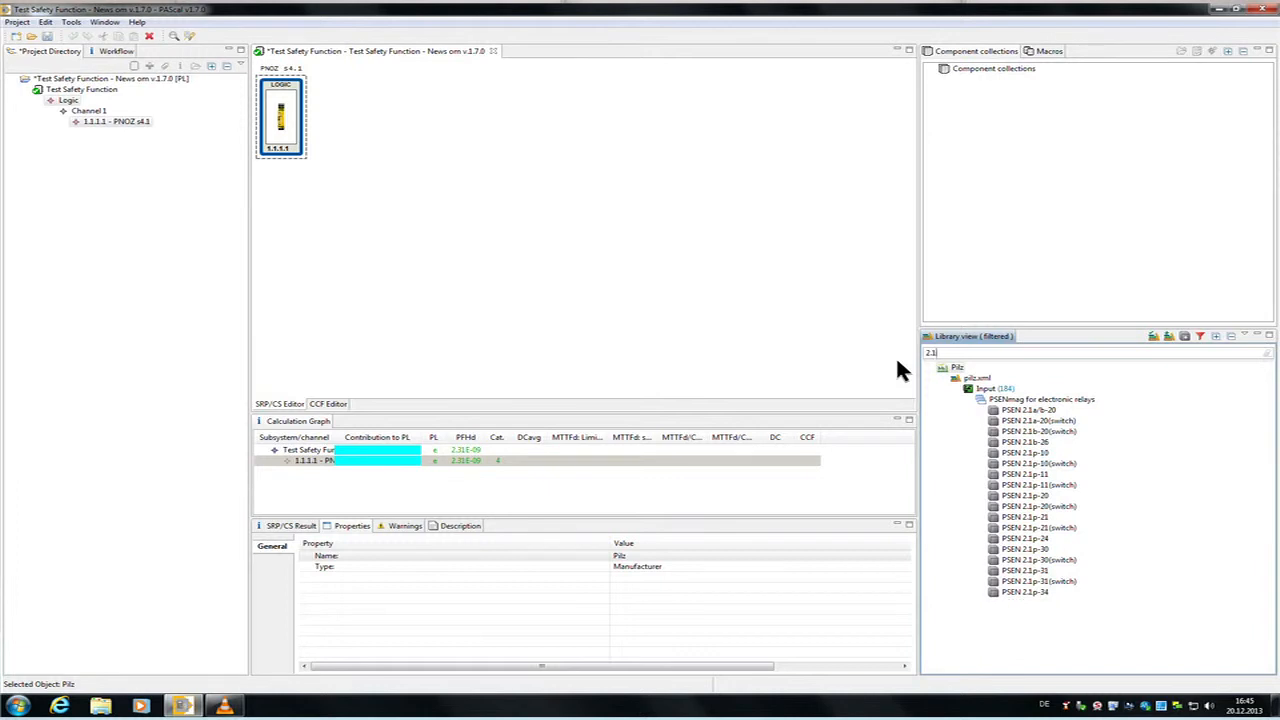
{"action": "left_click_drag", "start_coordinate": [1040, 518], "coordinate": [272, 160]}
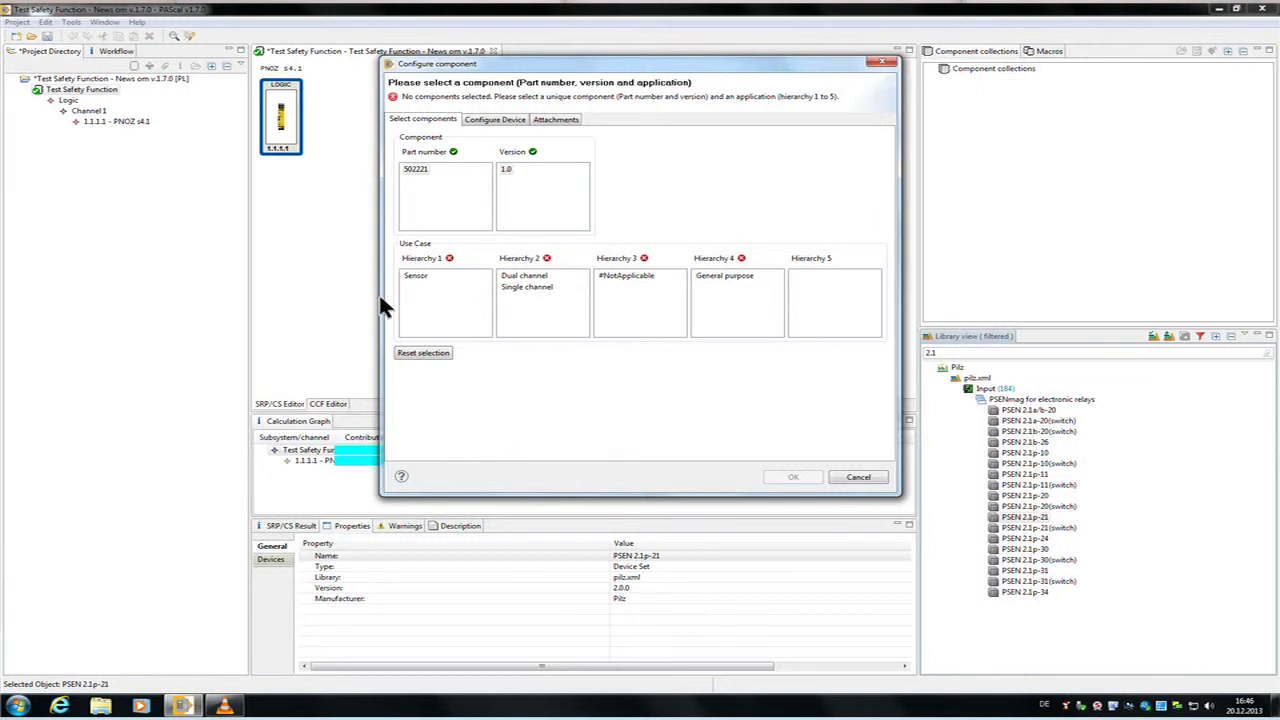
Step: Configure the PSEN 2.1p-21 as a dual-channel sensor with 10 operations per hour
{"action": "left_click", "coordinate": [440, 320]}
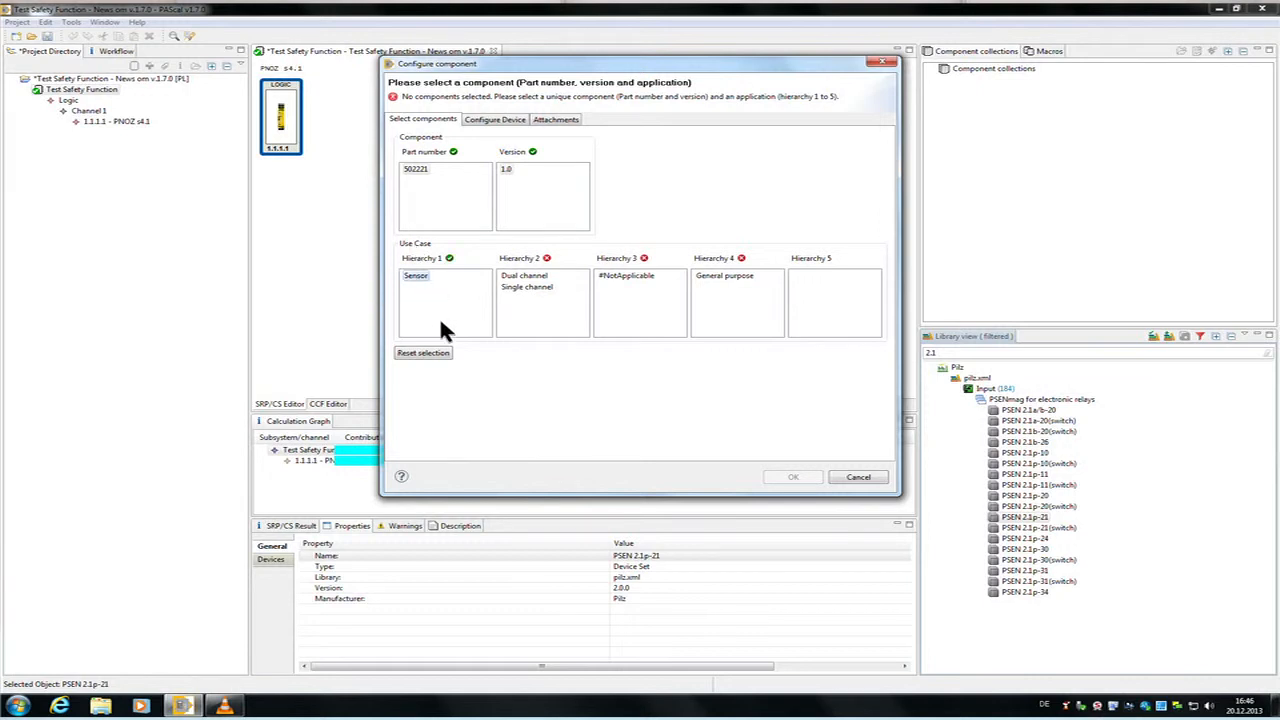
{"action": "left_click", "coordinate": [562, 282]}
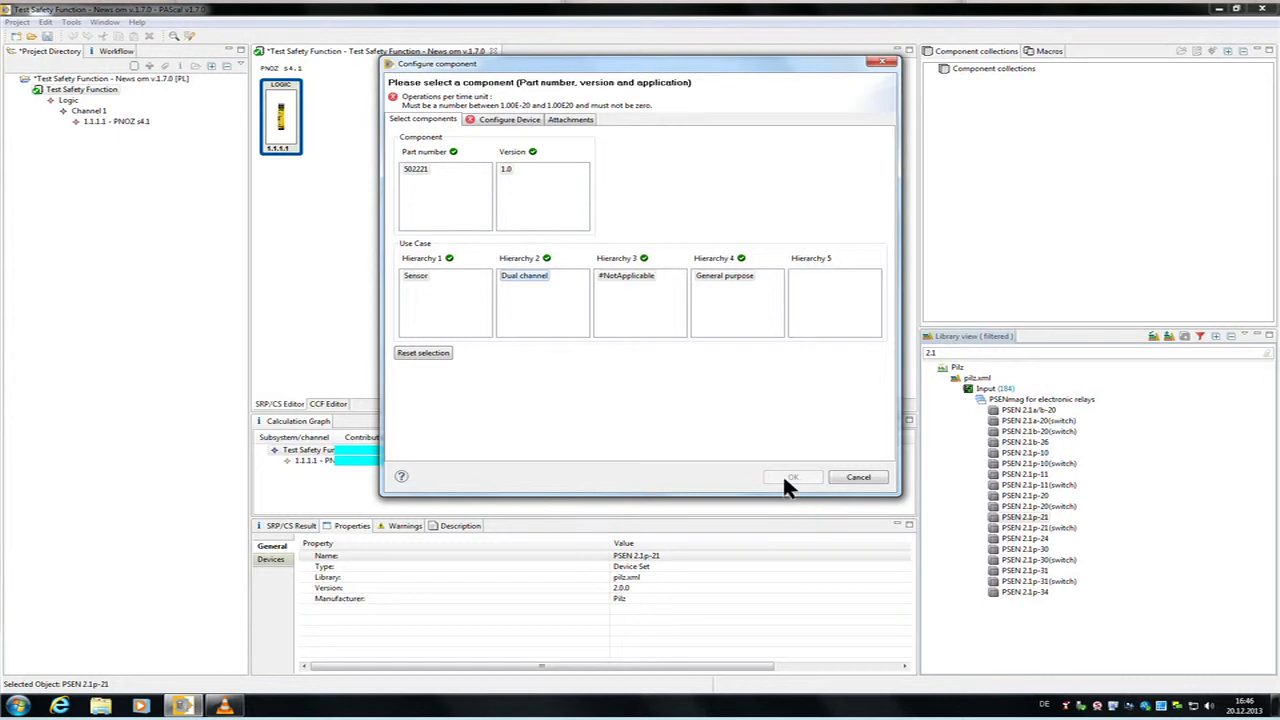
{"action": "left_click", "coordinate": [524, 122]}
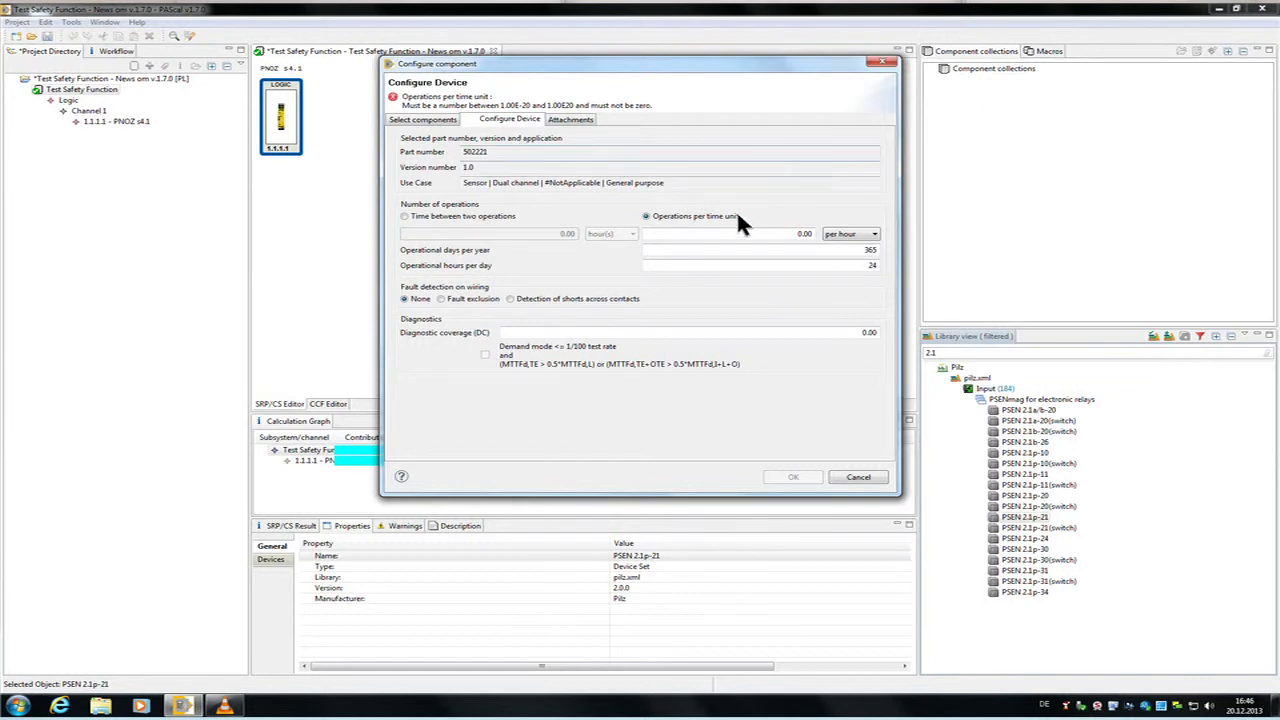
{"action": "type", "text": "1"}
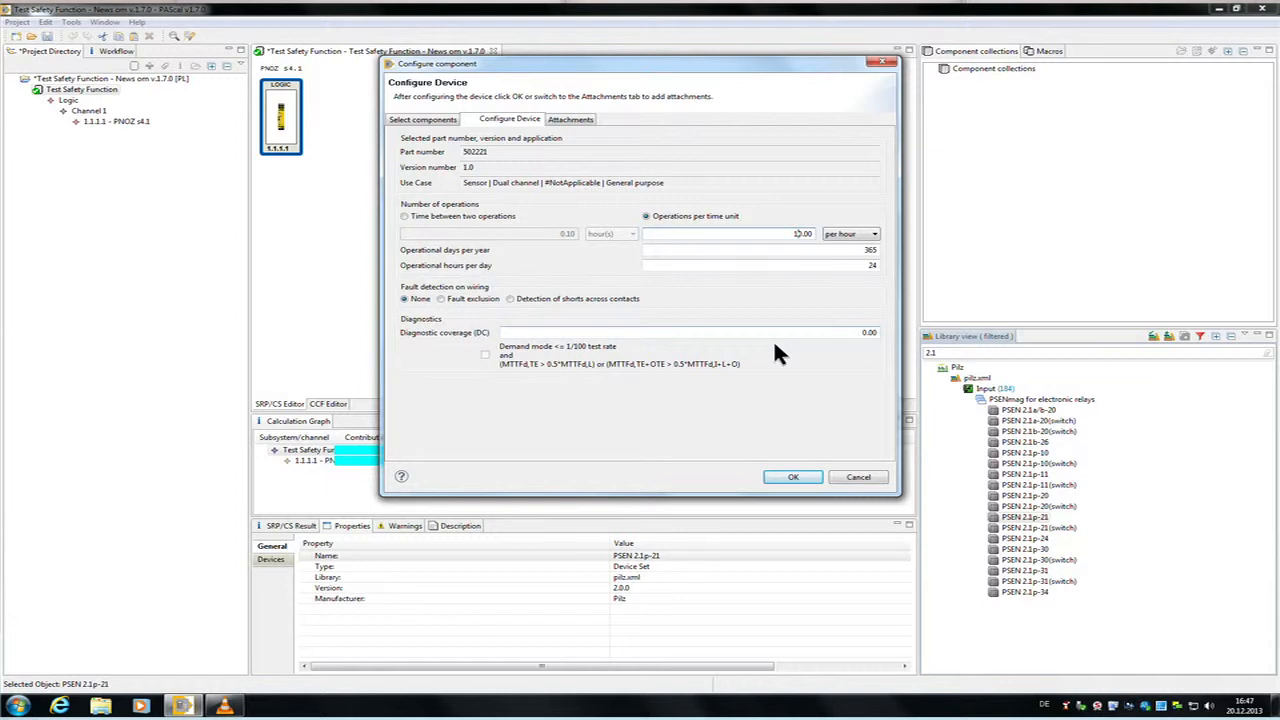
Step: Examine the help on diagnostic coverage for components and its table of estimated DC values from EN ISO 13849-1
{"action": "key", "text": "F1"}
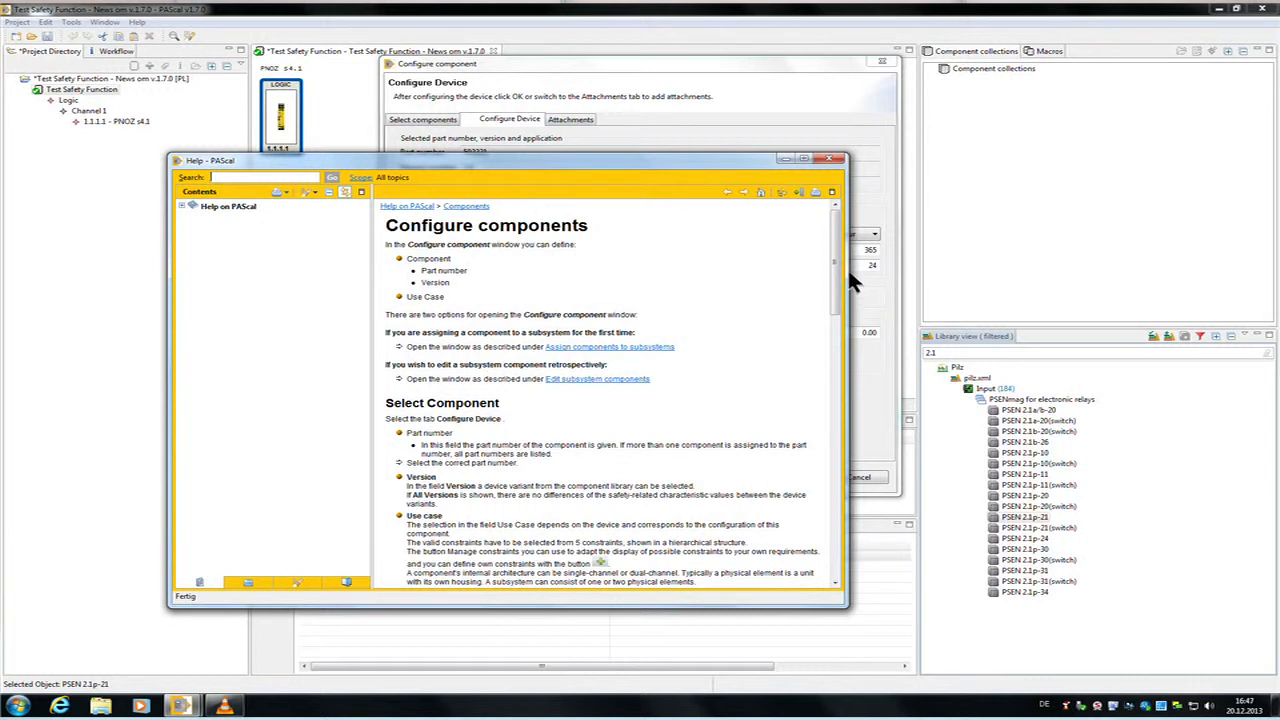
{"action": "left_click_drag", "start_coordinate": [849, 277], "coordinate": [845, 509]}
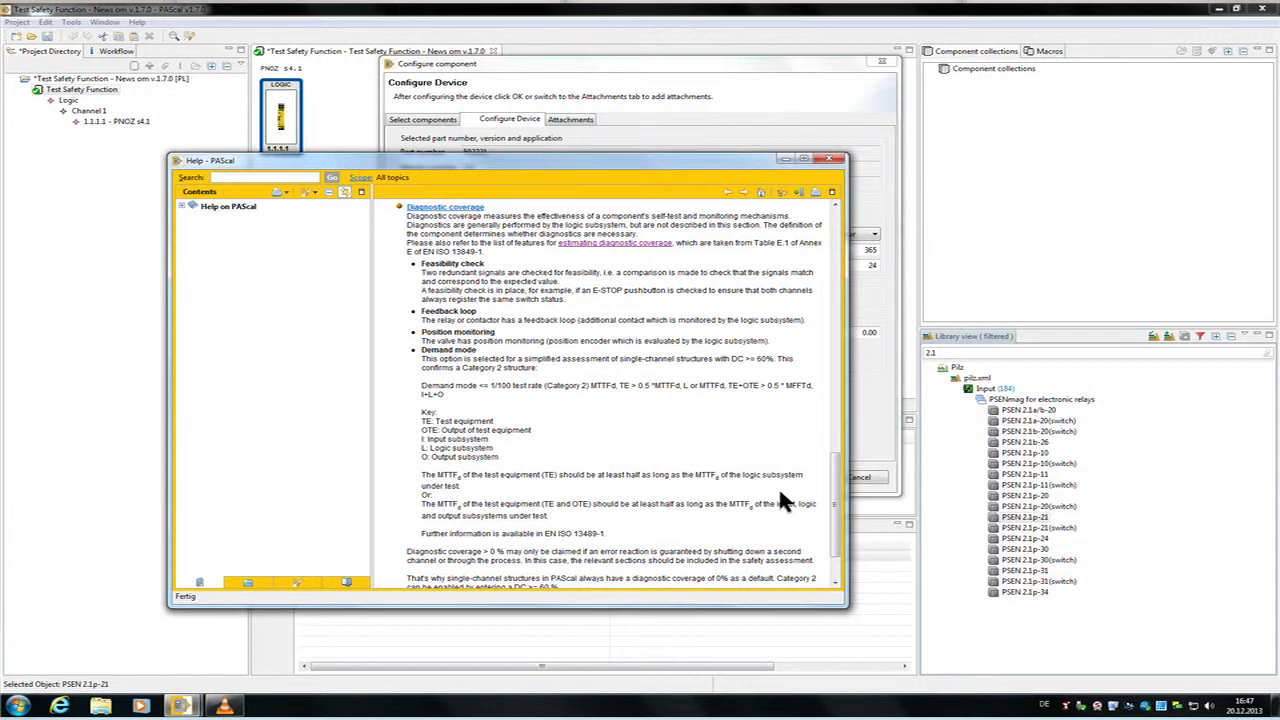
{"action": "left_click", "coordinate": [666, 246]}
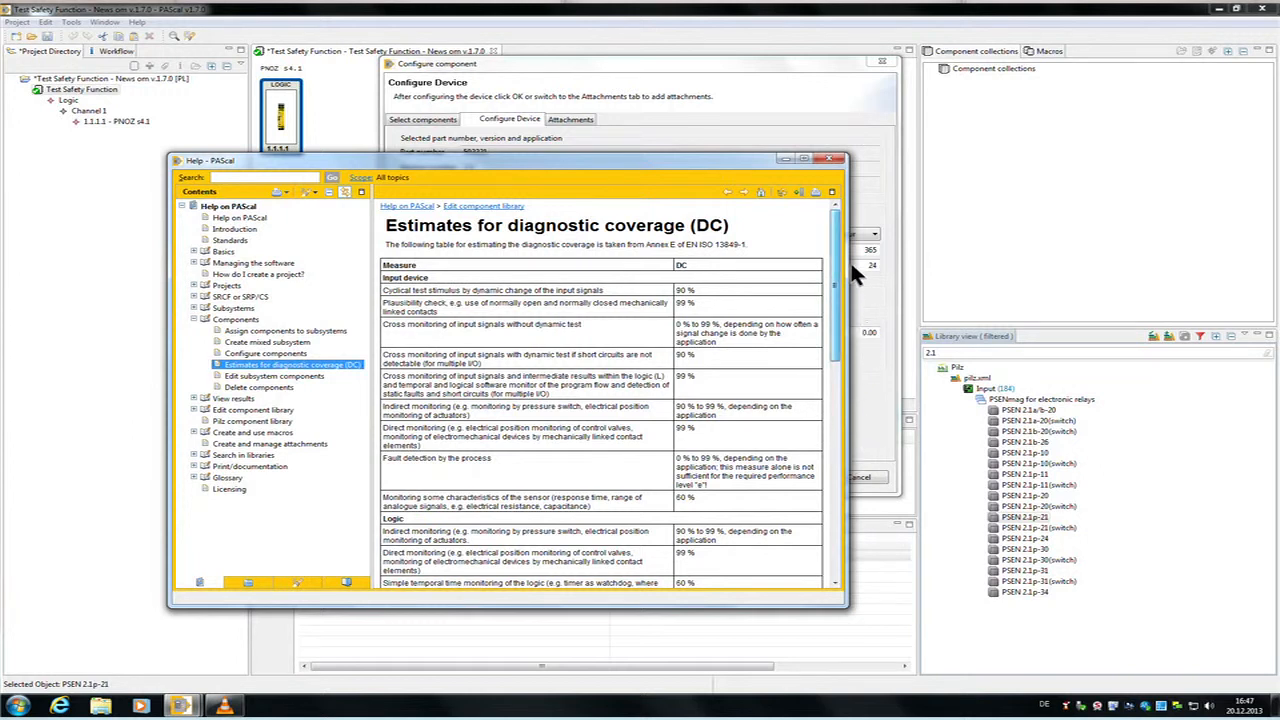
{"action": "scroll", "coordinate": [847, 256], "scroll_direction": "down", "scroll_amount": 2}
{"action": "scroll", "coordinate": [851, 280], "scroll_direction": "down", "scroll_amount": 5}
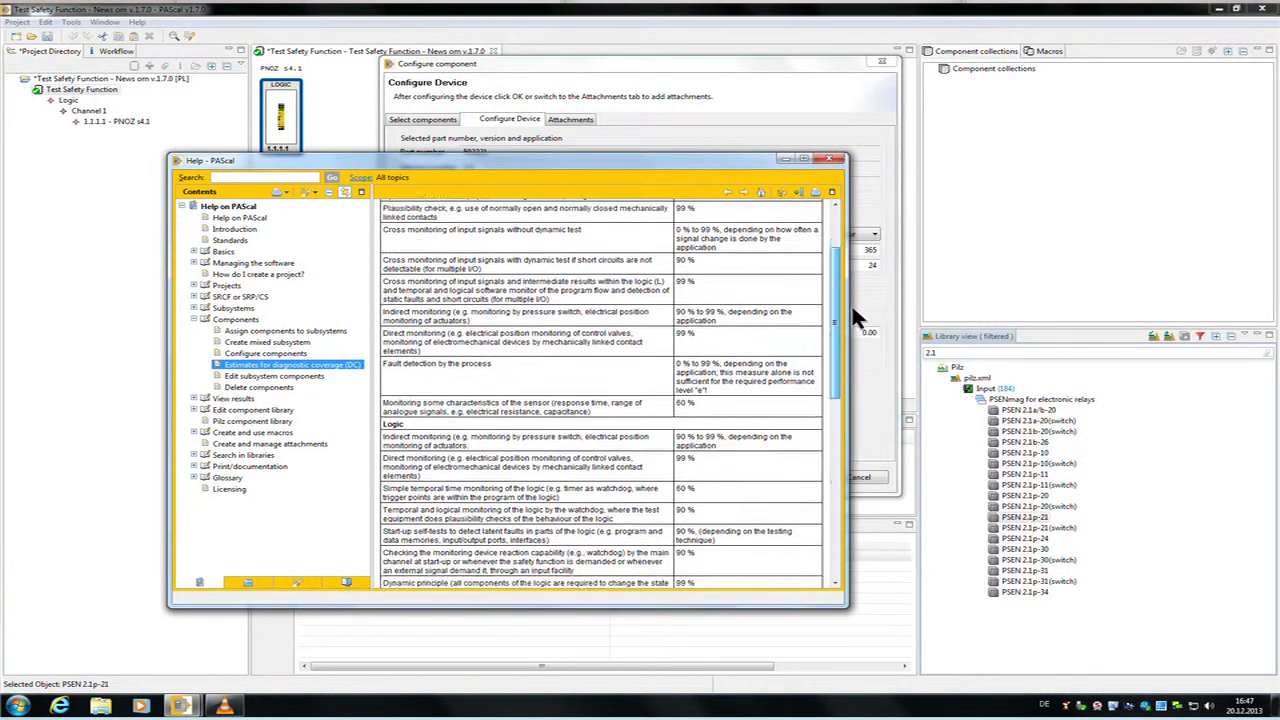
Step: Finish reading the diagnostic coverage help, set the PSEN 2.1p-21's diagnostic coverage to 99, and add the sensor to the safety function
{"action": "left_click_drag", "start_coordinate": [855, 347], "coordinate": [845, 456]}
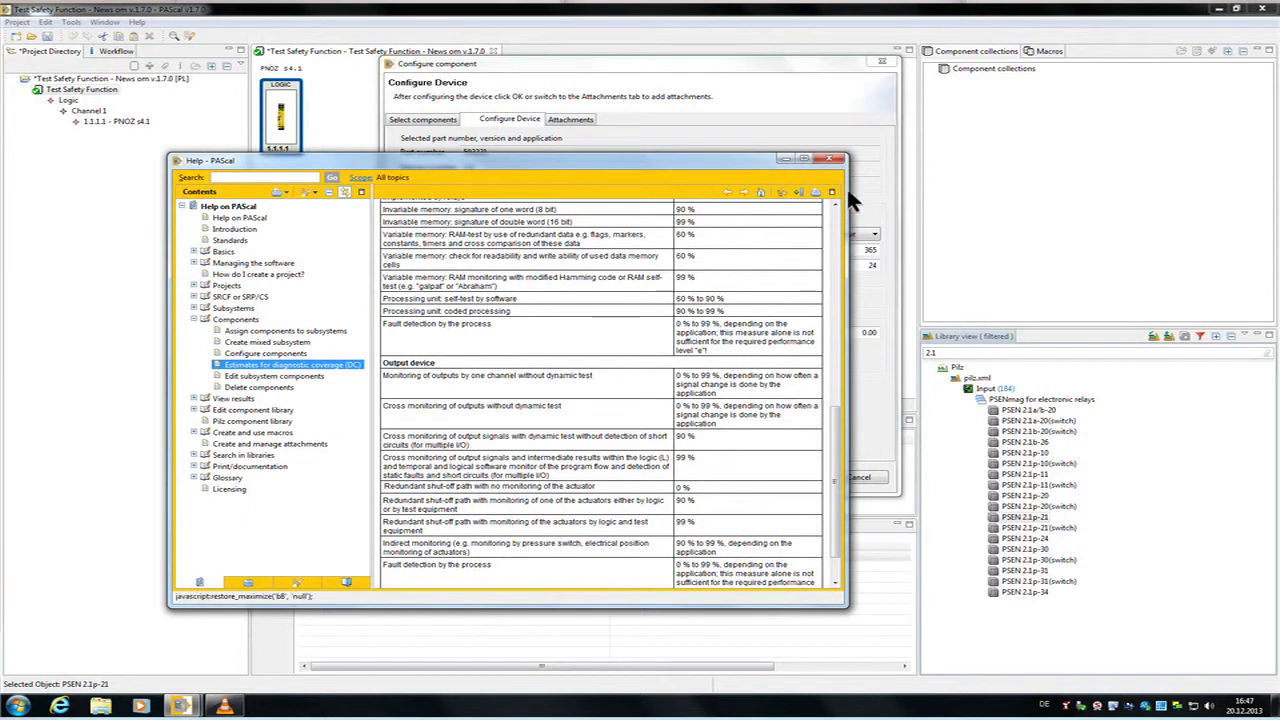
{"action": "left_click", "coordinate": [834, 160]}
{"action": "left_click", "coordinate": [865, 334]}
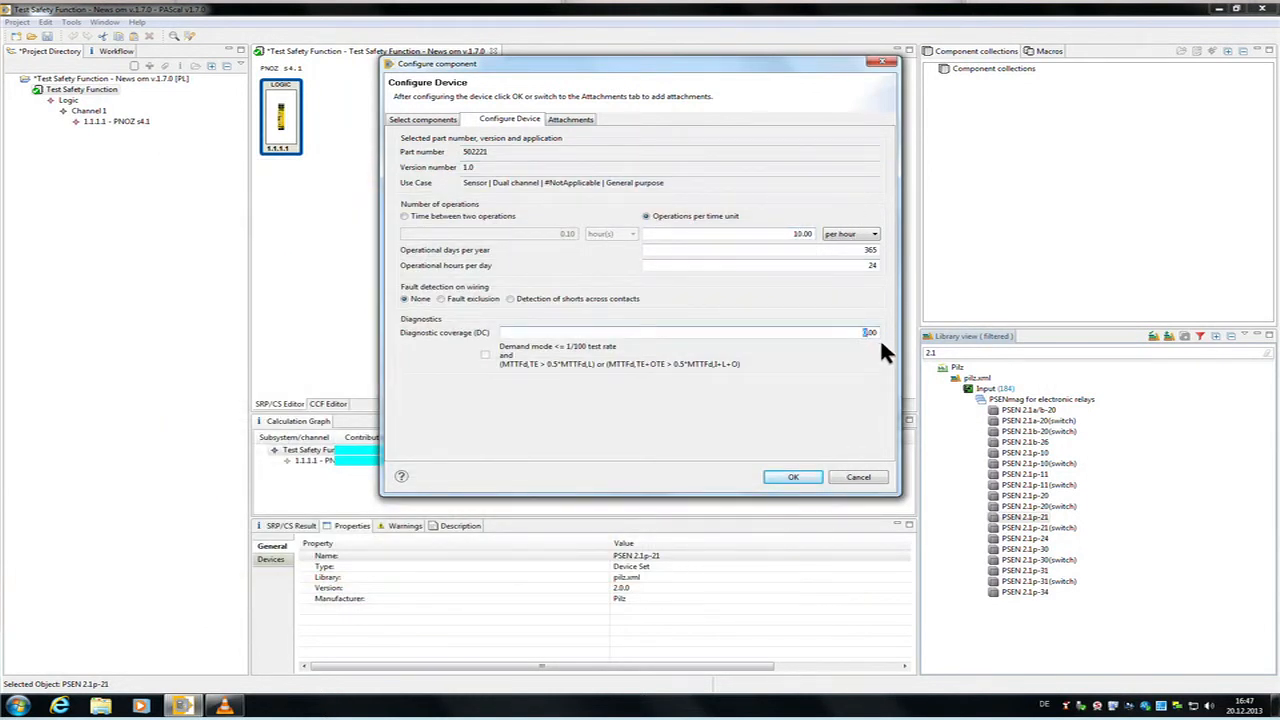
{"action": "type", "text": "99"}
{"action": "left_click", "coordinate": [796, 477]}
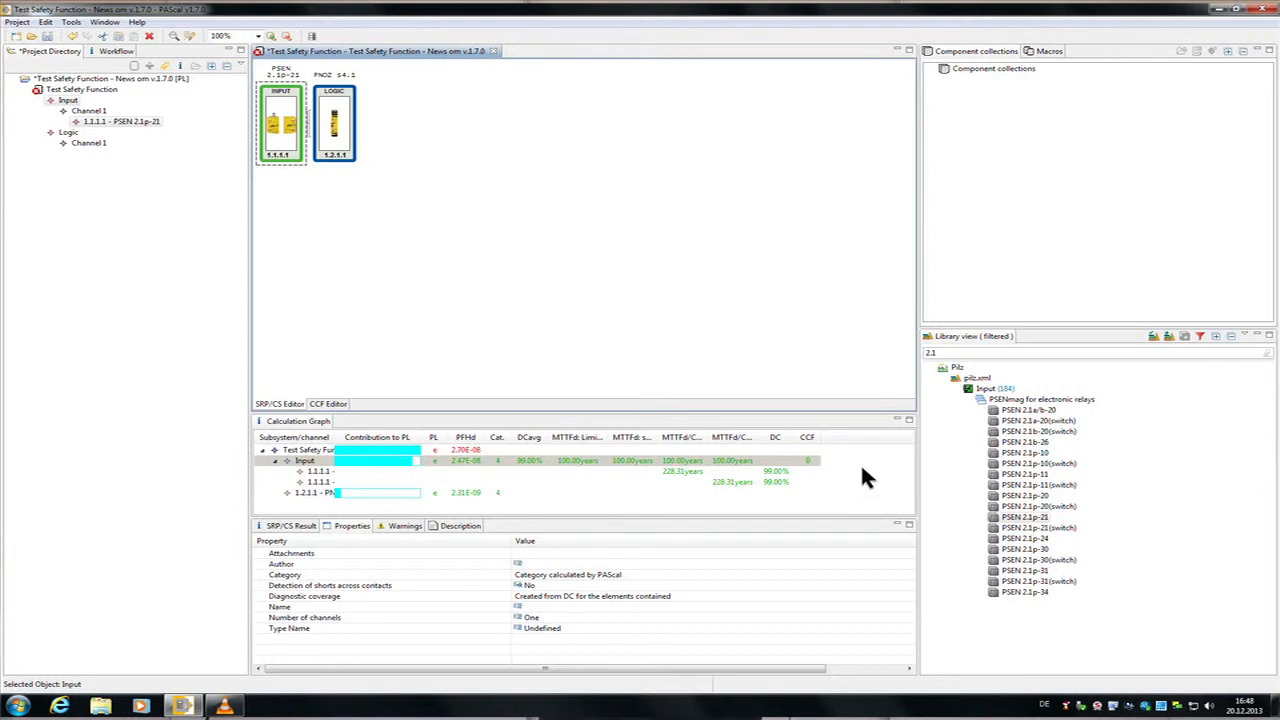
{"action": "left_click", "coordinate": [288, 127]}
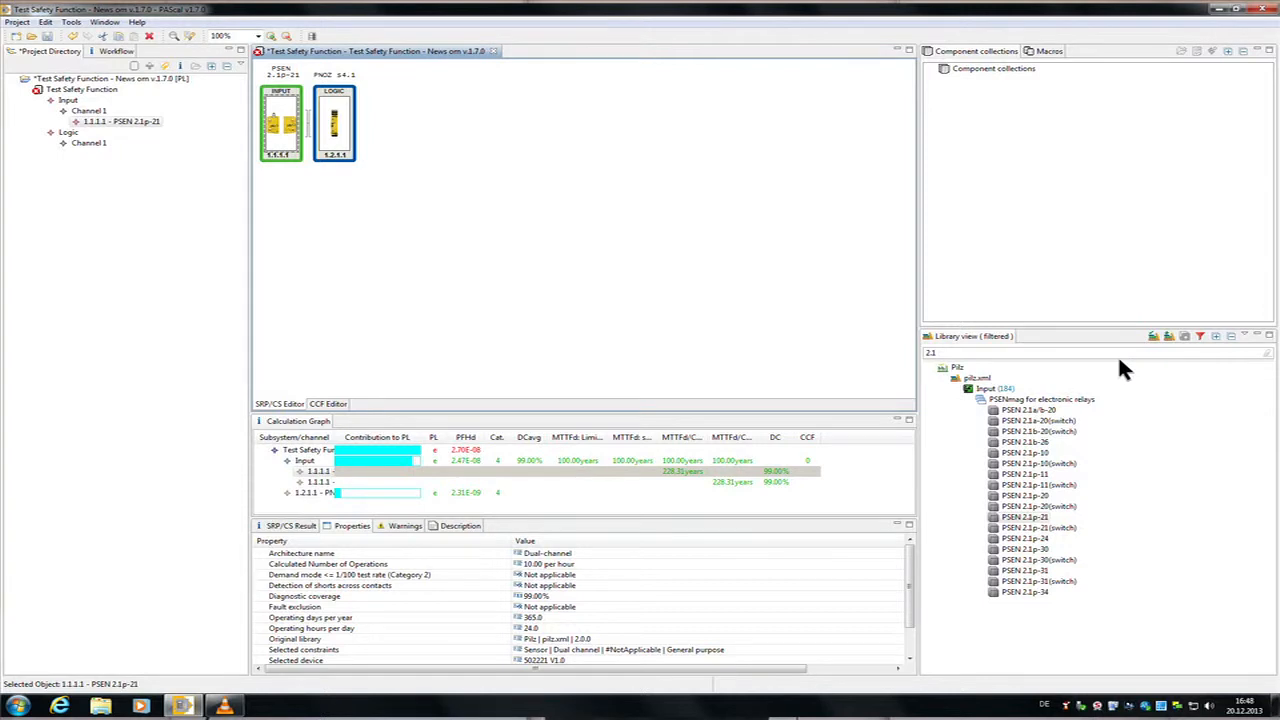
Step: Remove BusLink.xml from the libraries selected for display in the library view
{"action": "left_click", "coordinate": [1165, 342]}
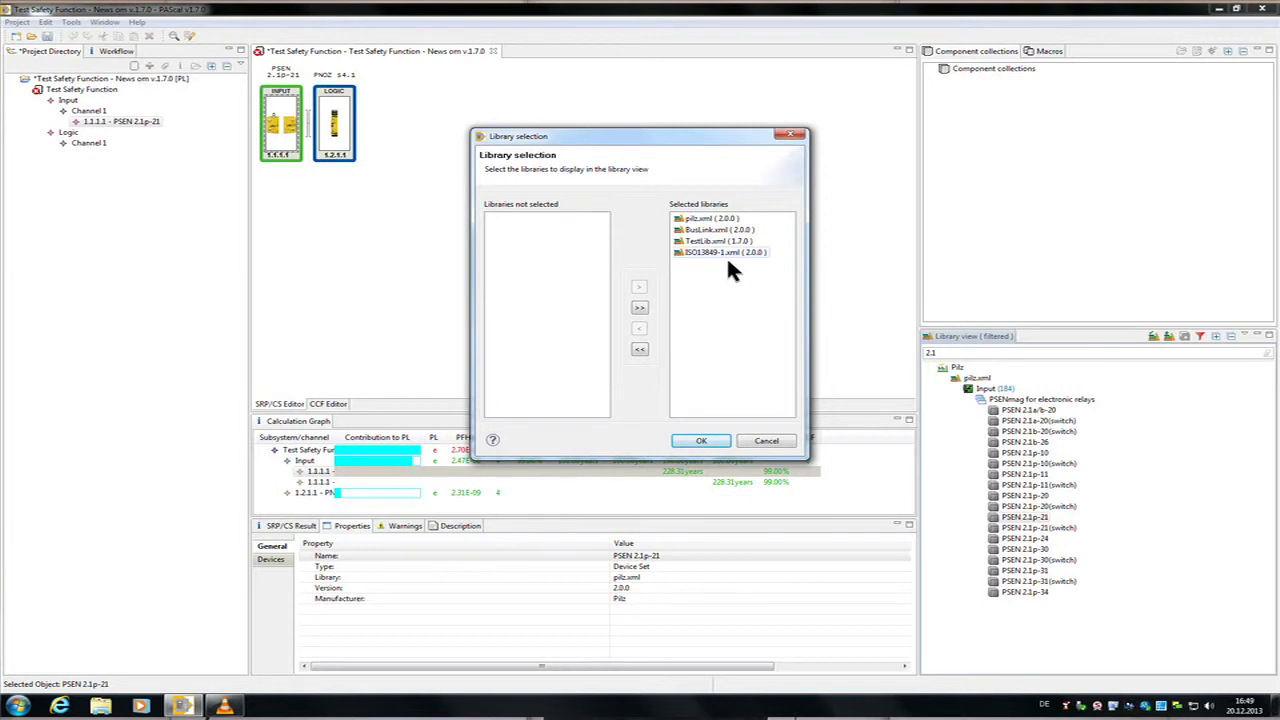
{"action": "left_click", "coordinate": [716, 229]}
{"action": "left_click", "coordinate": [652, 334]}
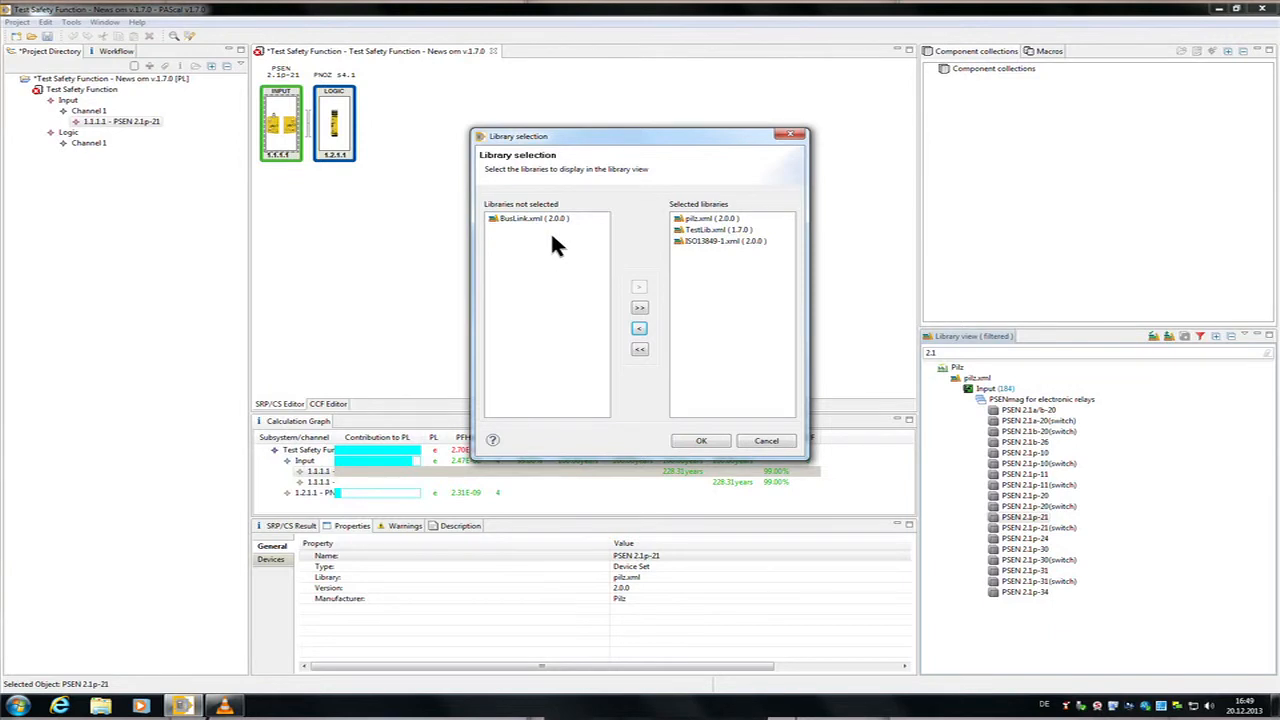
{"action": "left_click", "coordinate": [727, 444]}
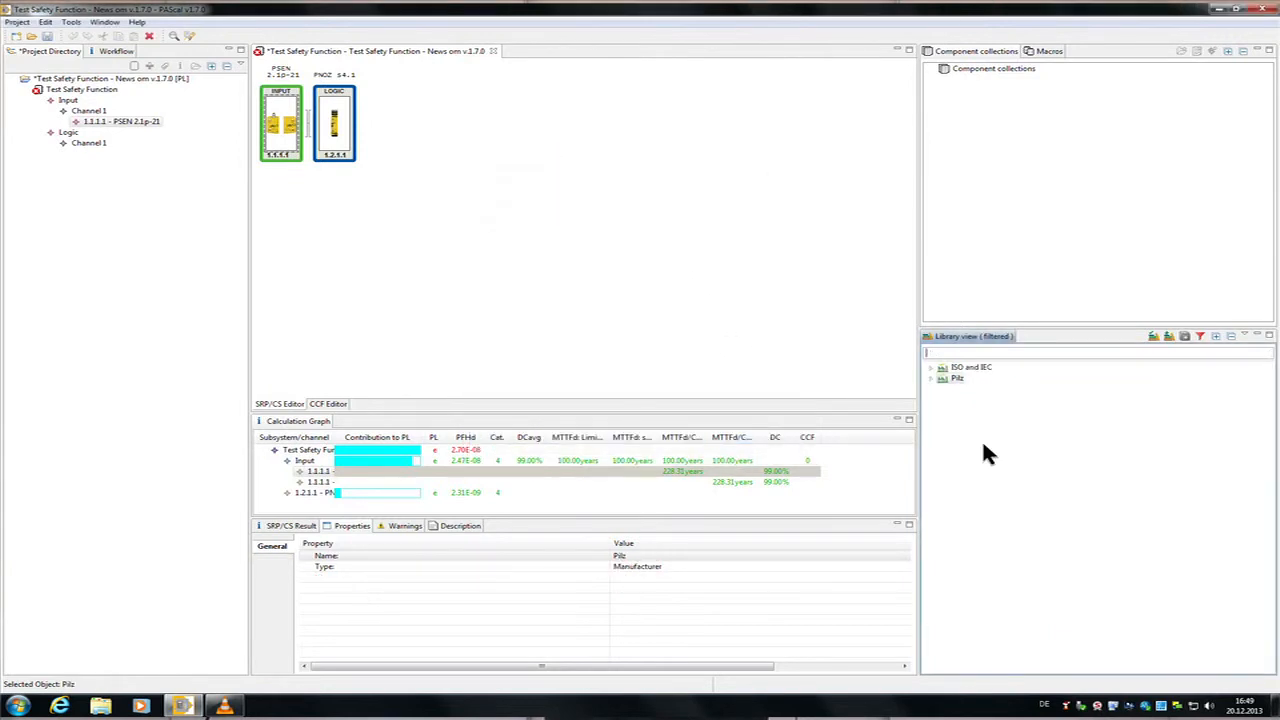
Step: Expand Pilz down to My Device in TestLib.xml's output Group 1 and hide archived versions in the library view
{"action": "double_click", "coordinate": [942, 381]}
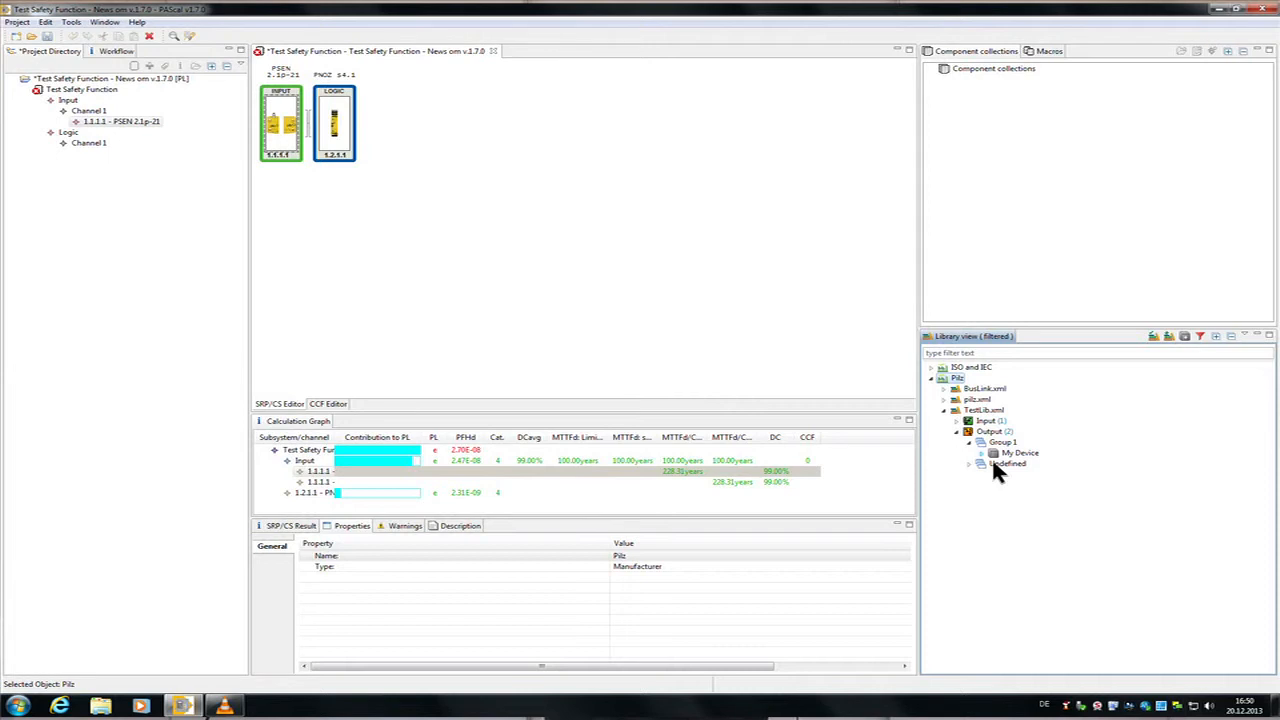
{"action": "left_click", "coordinate": [982, 454]}
{"action": "left_click", "coordinate": [1206, 340]}
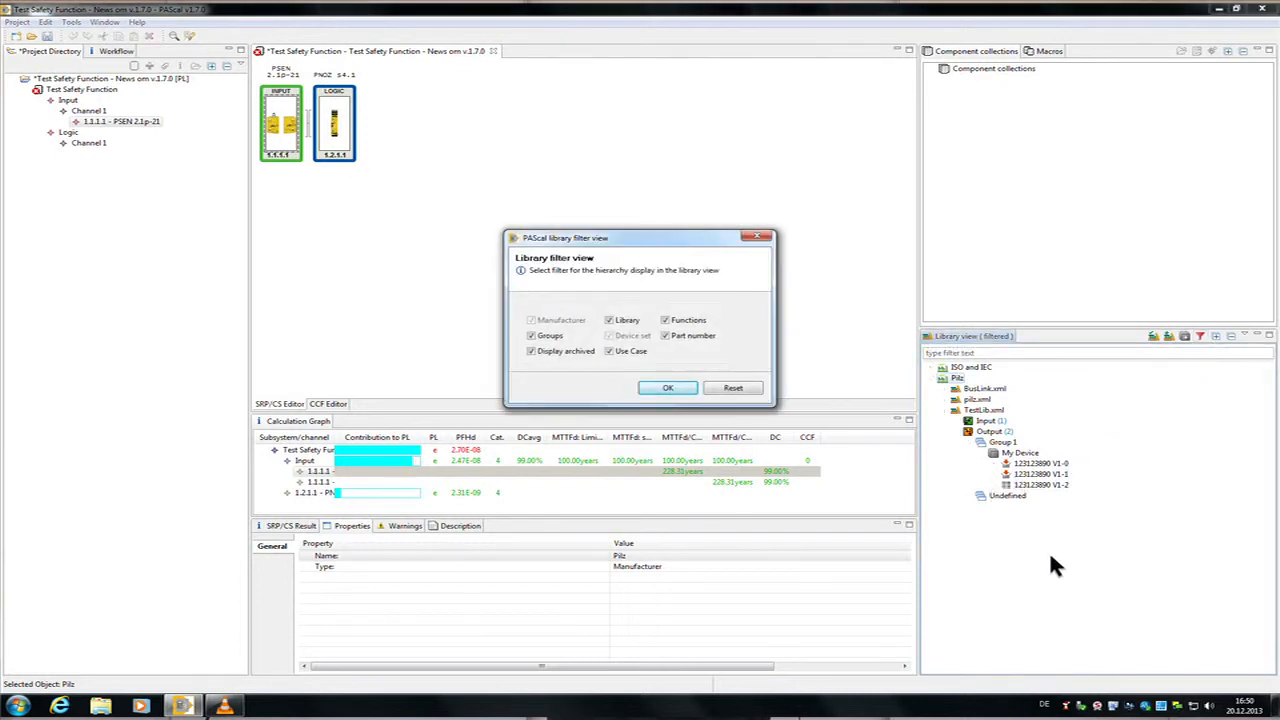
{"action": "left_click", "coordinate": [543, 355]}
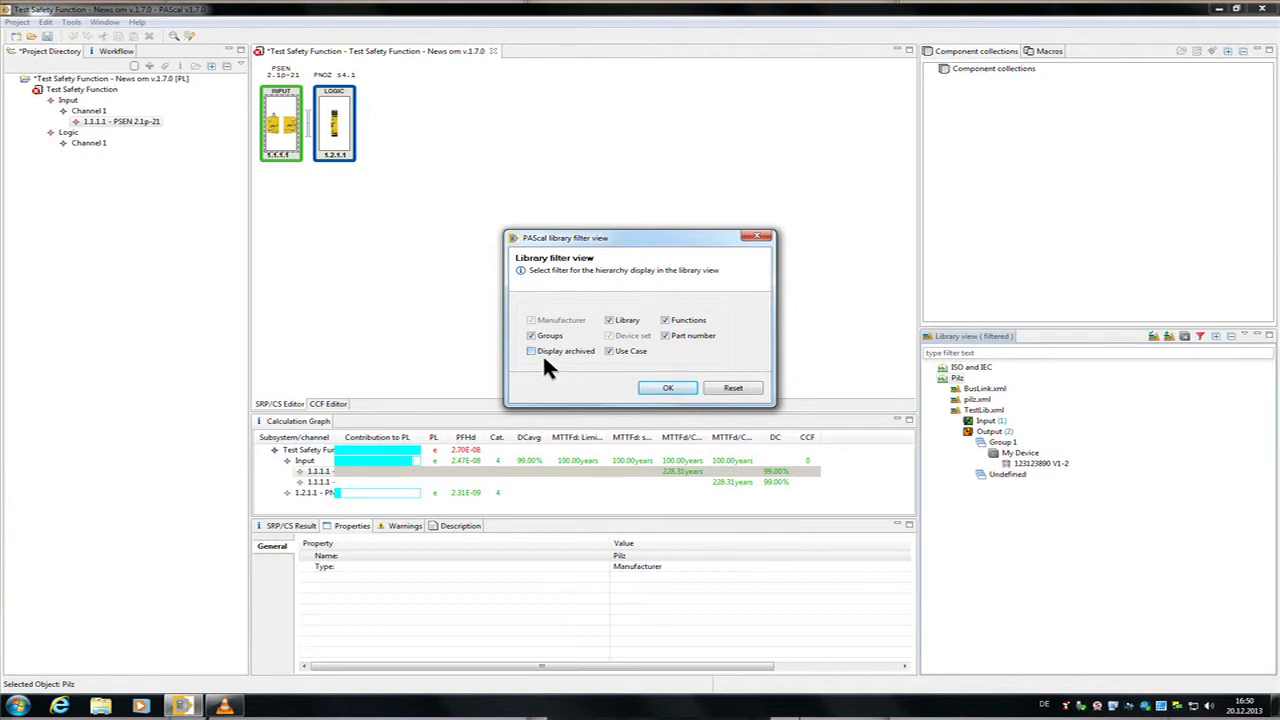
{"action": "left_click", "coordinate": [708, 388]}
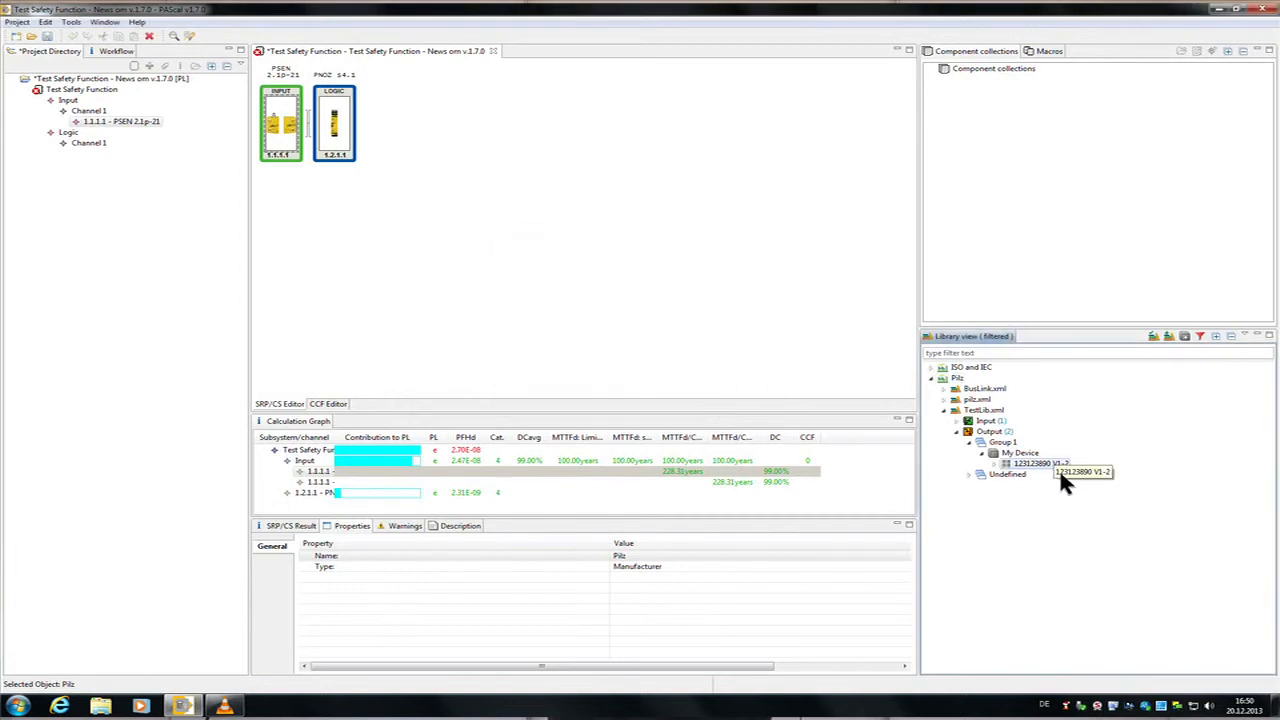
{"action": "left_click", "coordinate": [1059, 469]}
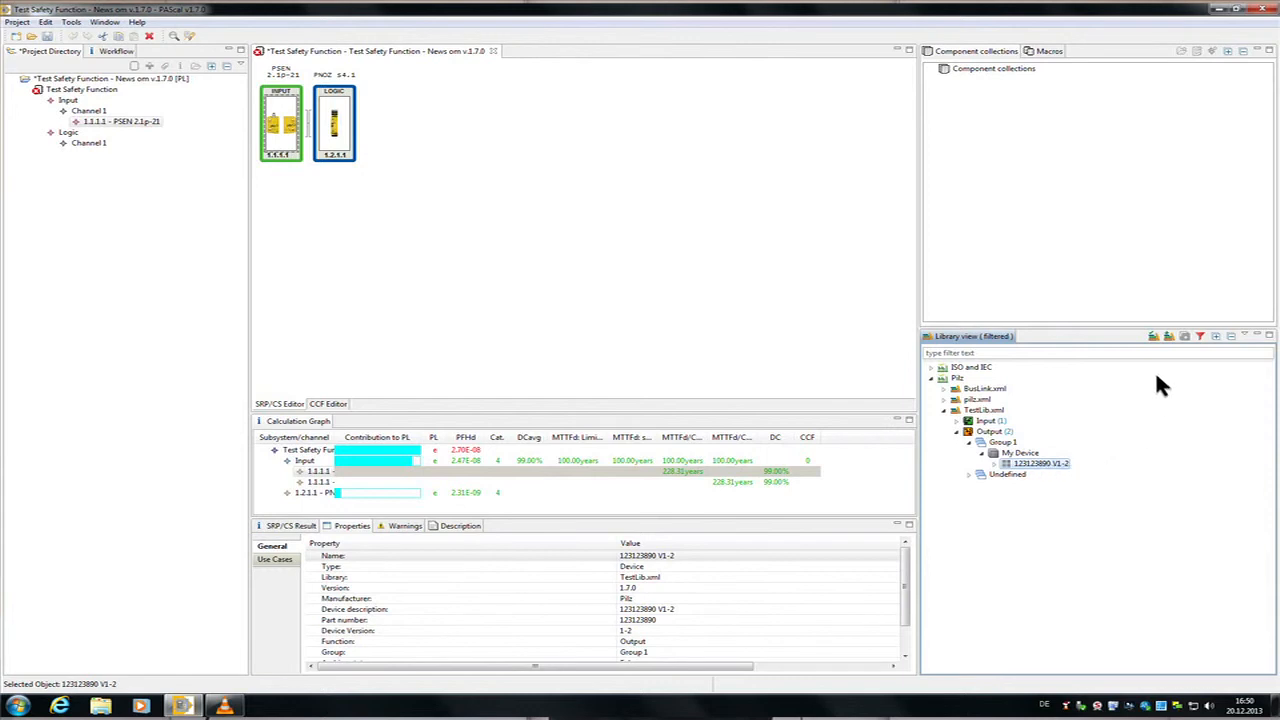
Step: Display archived devices in the library view again and add My Device, 123123890 V1-2, to the safety function as the output
{"action": "left_click", "coordinate": [1202, 337]}
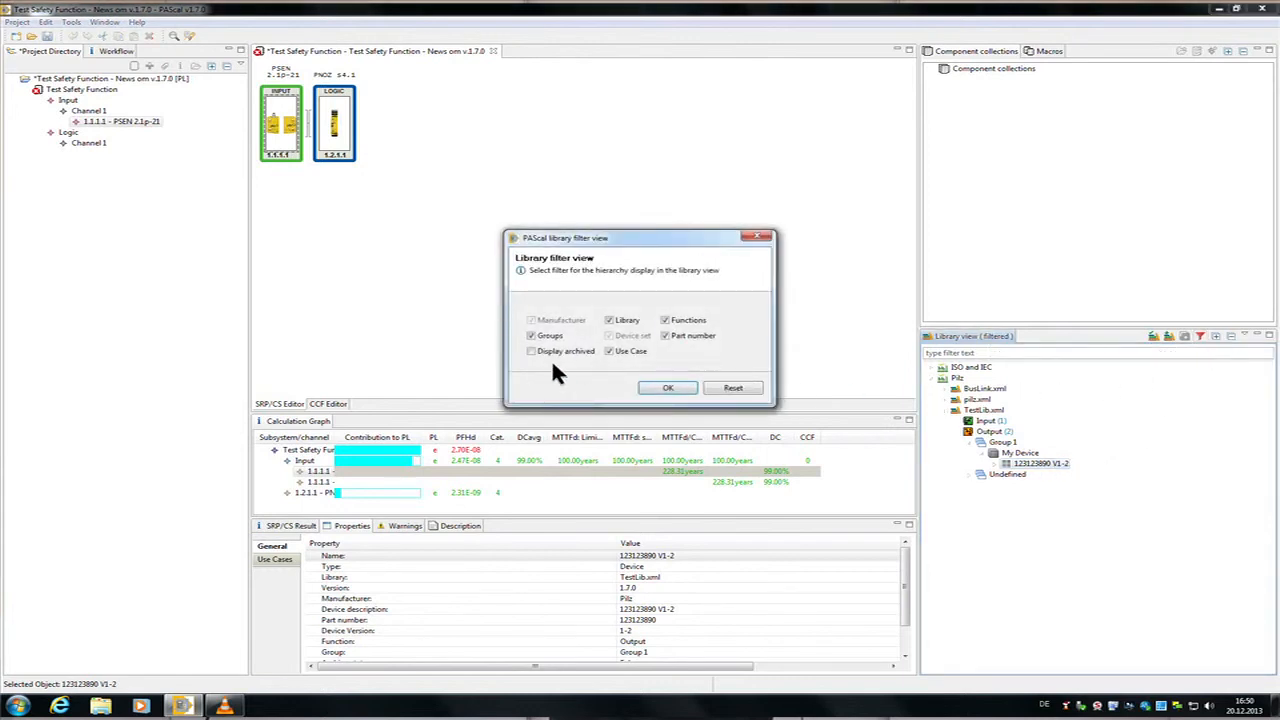
{"action": "left_click", "coordinate": [533, 351]}
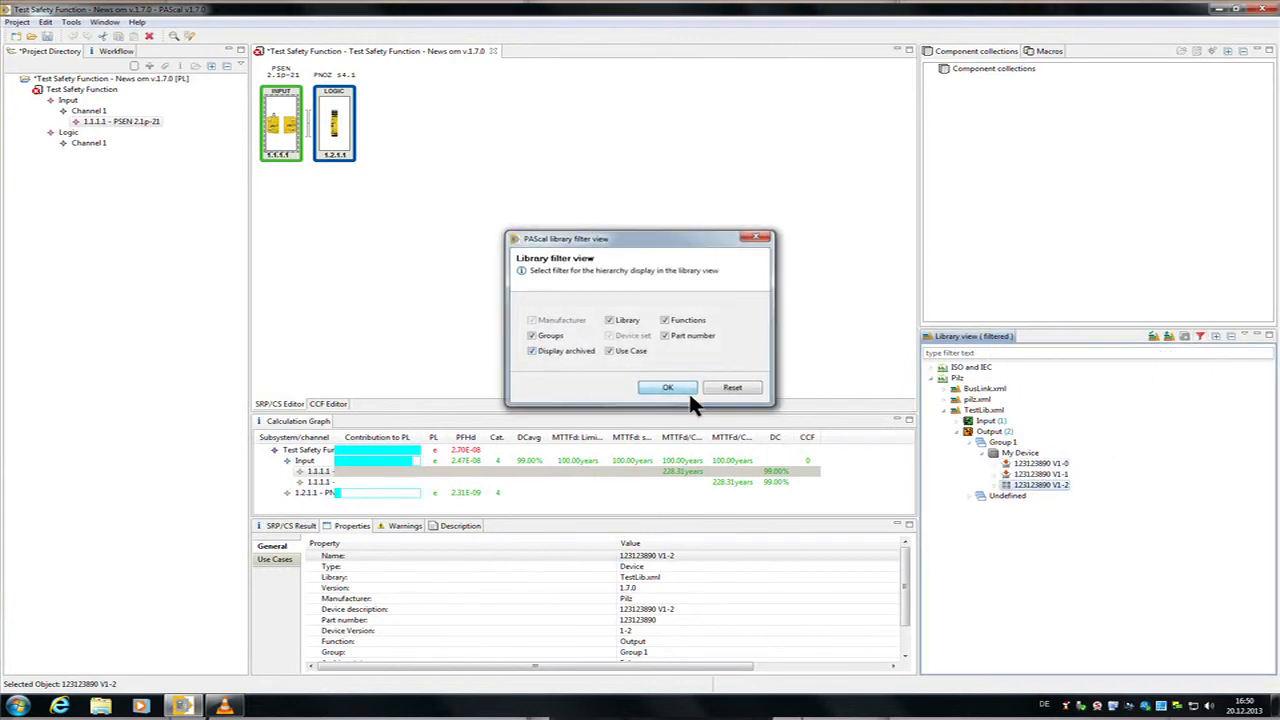
{"action": "left_click", "coordinate": [689, 393]}
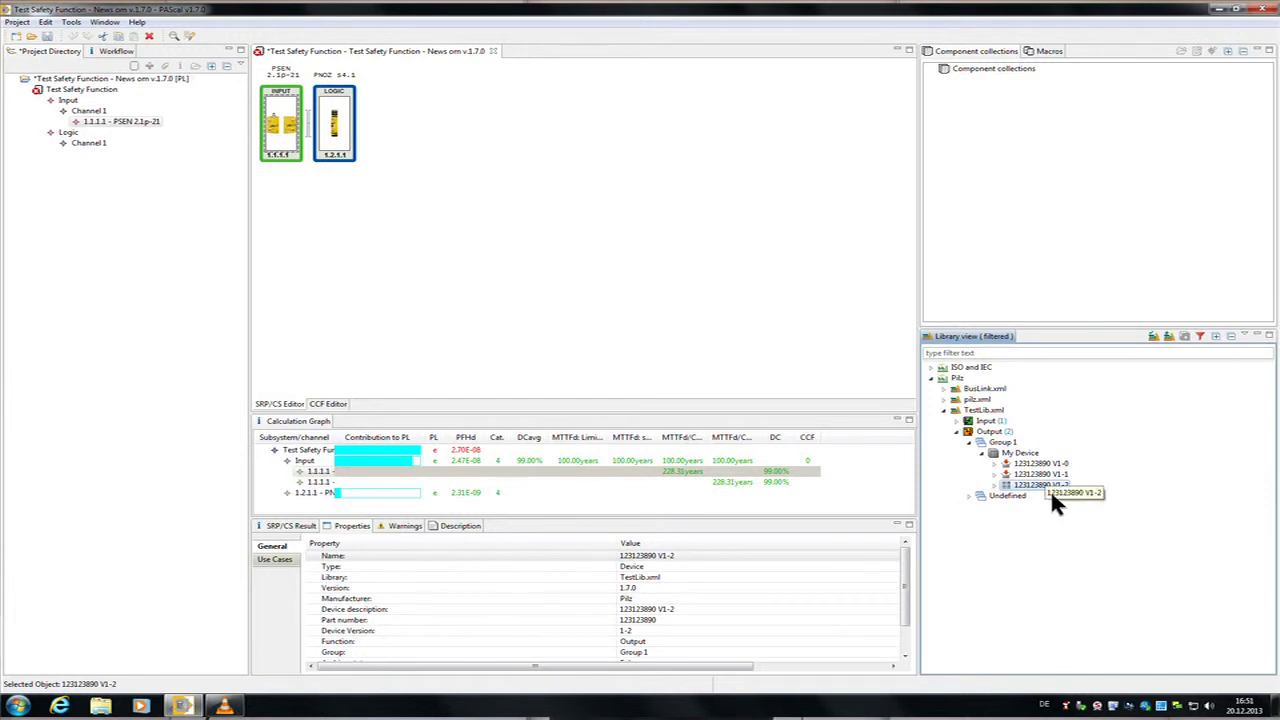
{"action": "left_click_drag", "start_coordinate": [1050, 489], "coordinate": [507, 192]}
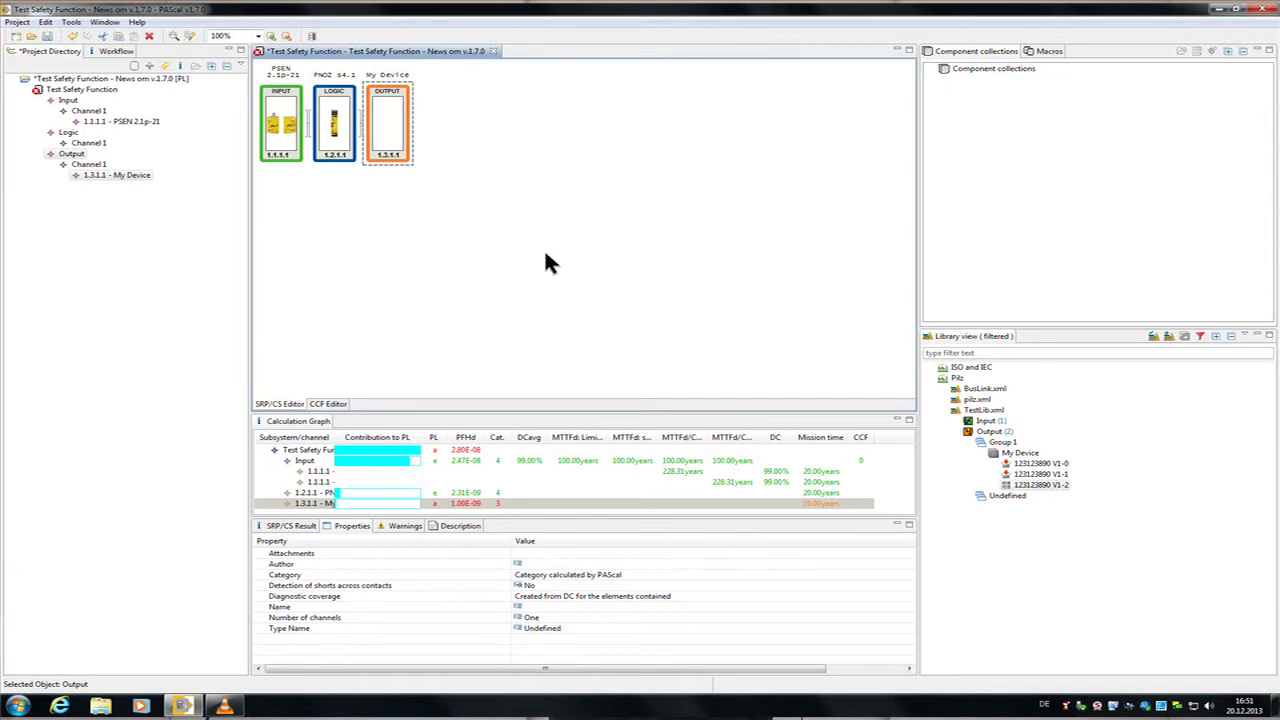
Step: Set the input subsystem's diagnostic coverage to 60 % and its category to 2
{"action": "left_click", "coordinate": [295, 161]}
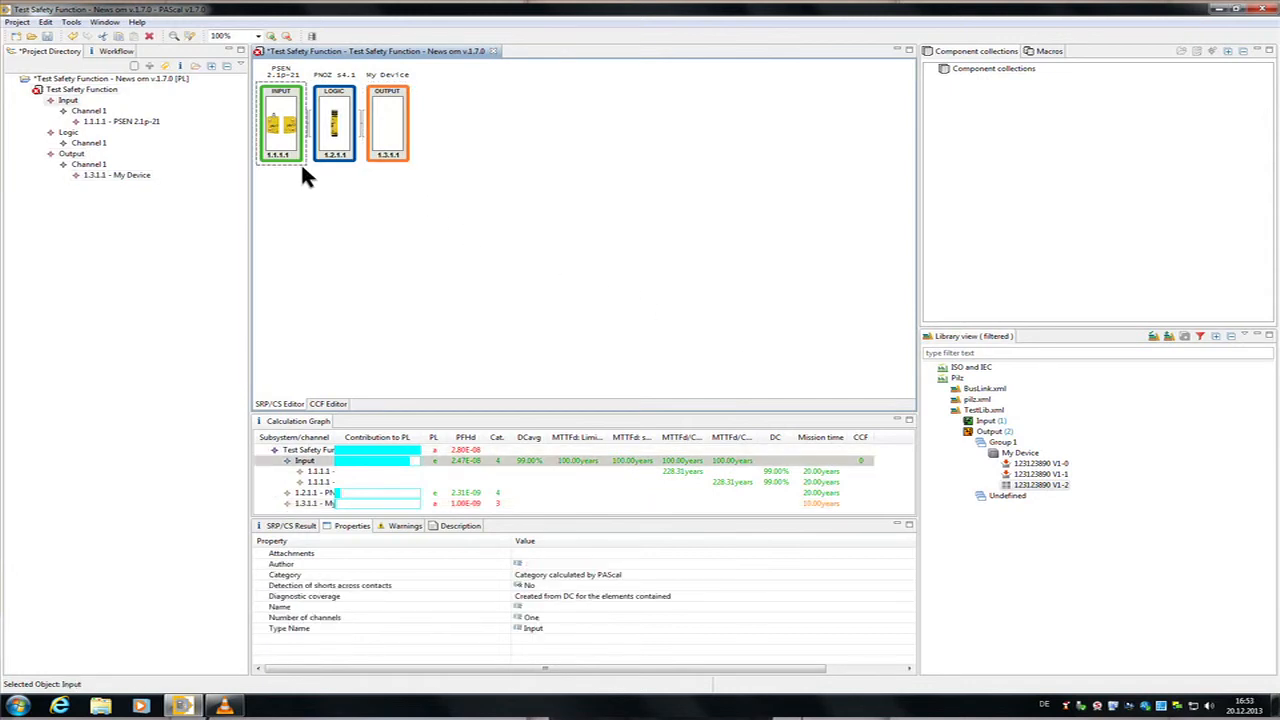
{"action": "double_click", "coordinate": [300, 162]}
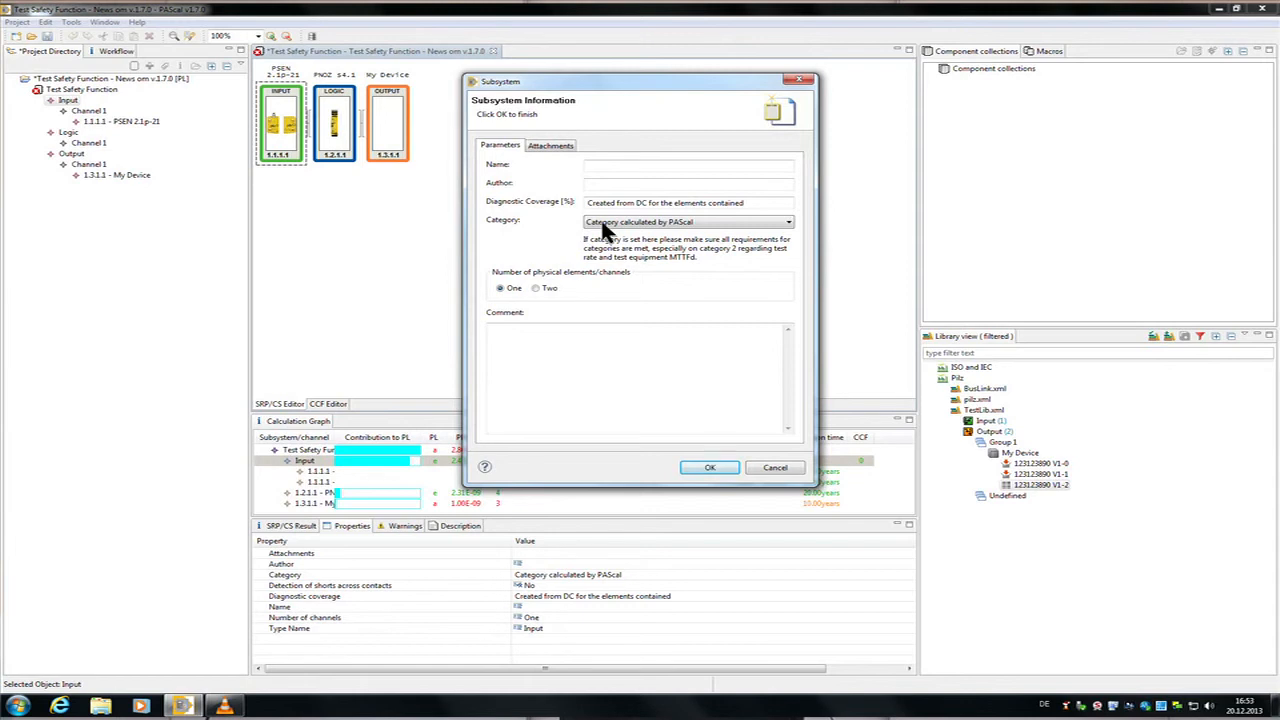
{"action": "left_click", "coordinate": [652, 205]}
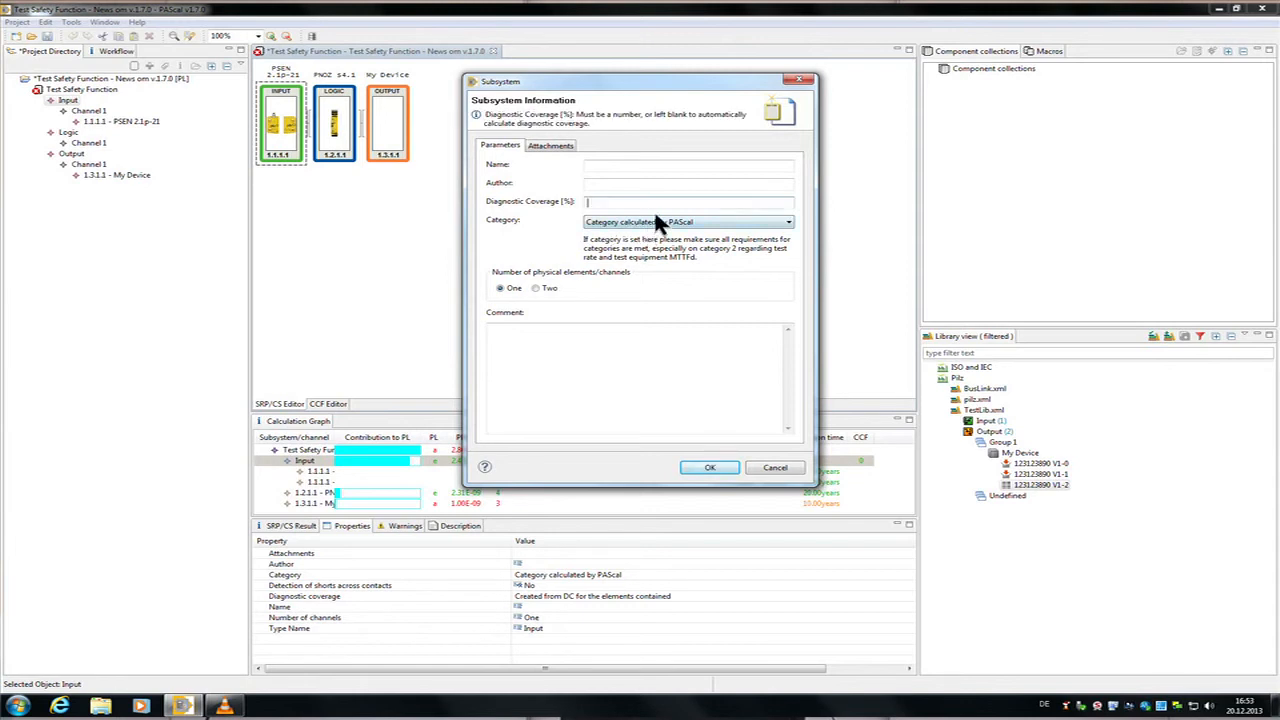
{"action": "type", "text": "60"}
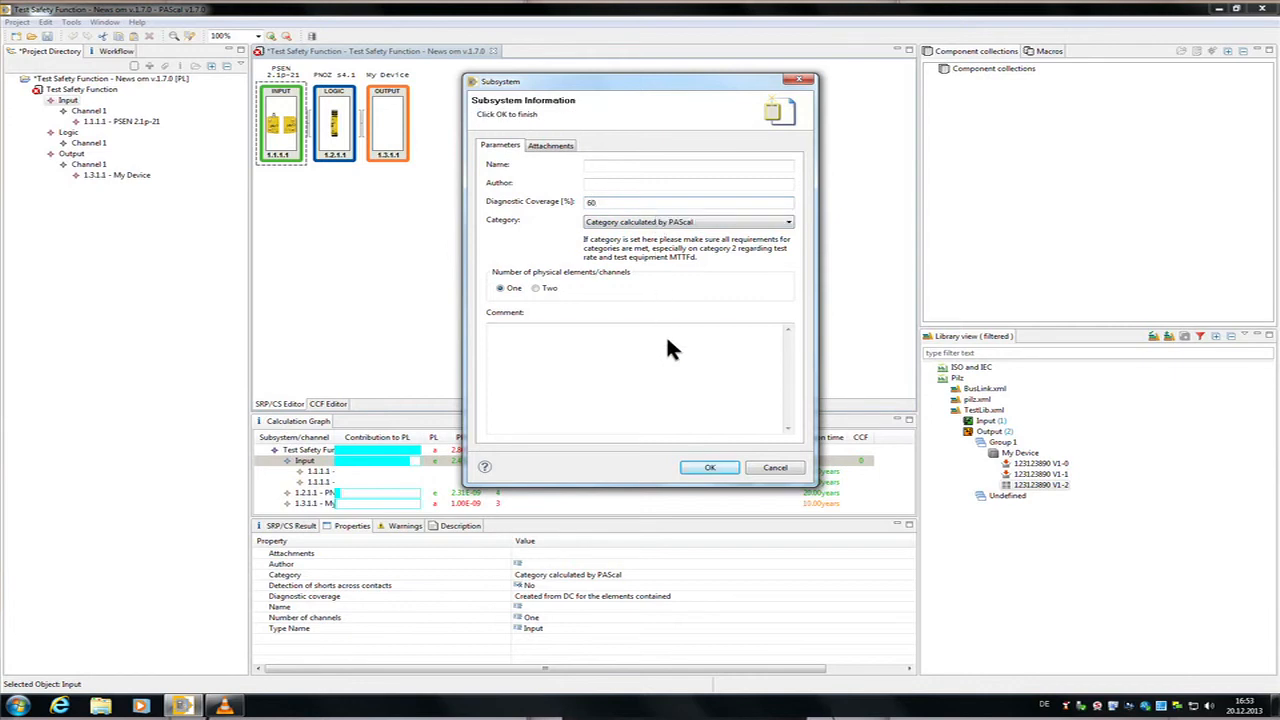
{"action": "left_click", "coordinate": [682, 224]}
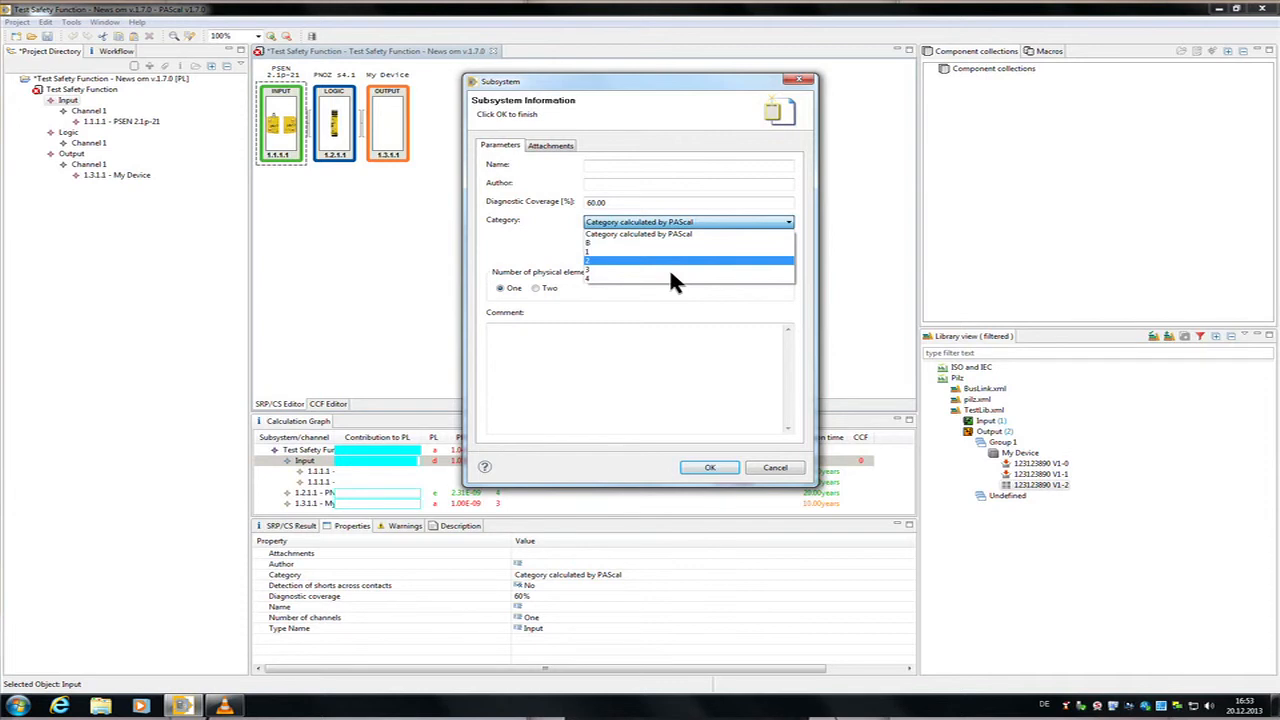
{"action": "left_click", "coordinate": [670, 272]}
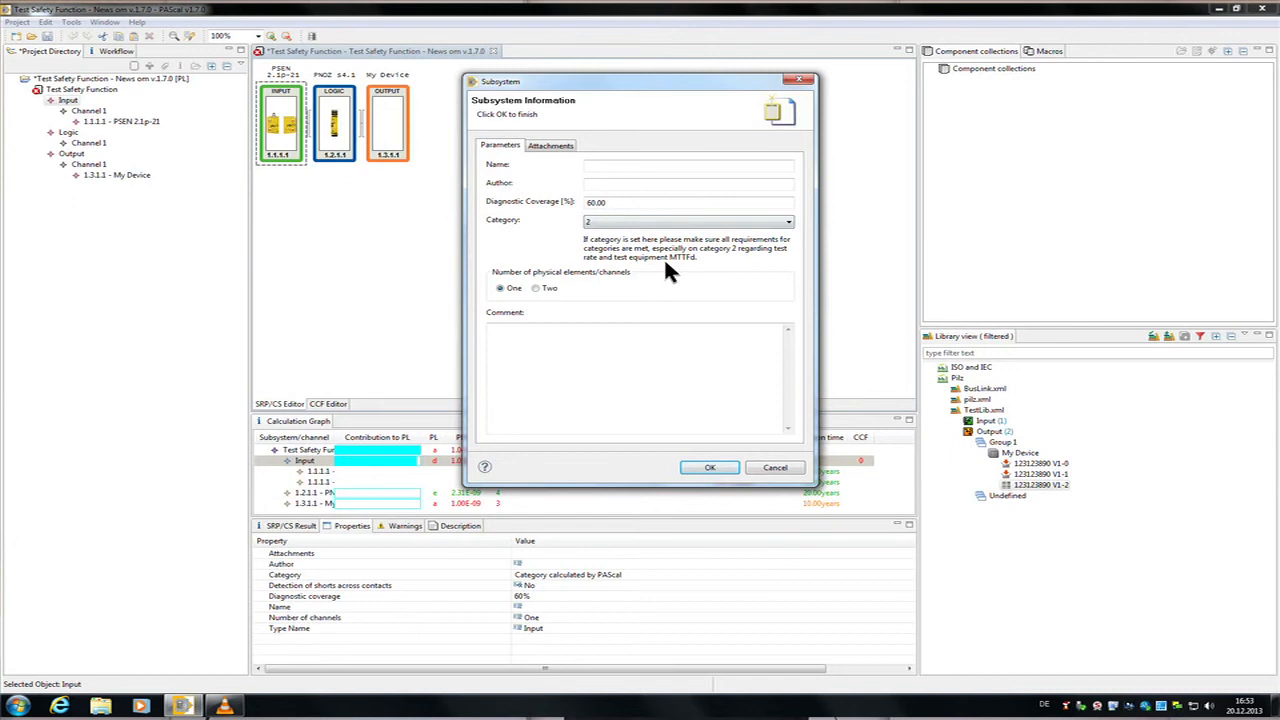
{"action": "left_click", "coordinate": [712, 476]}
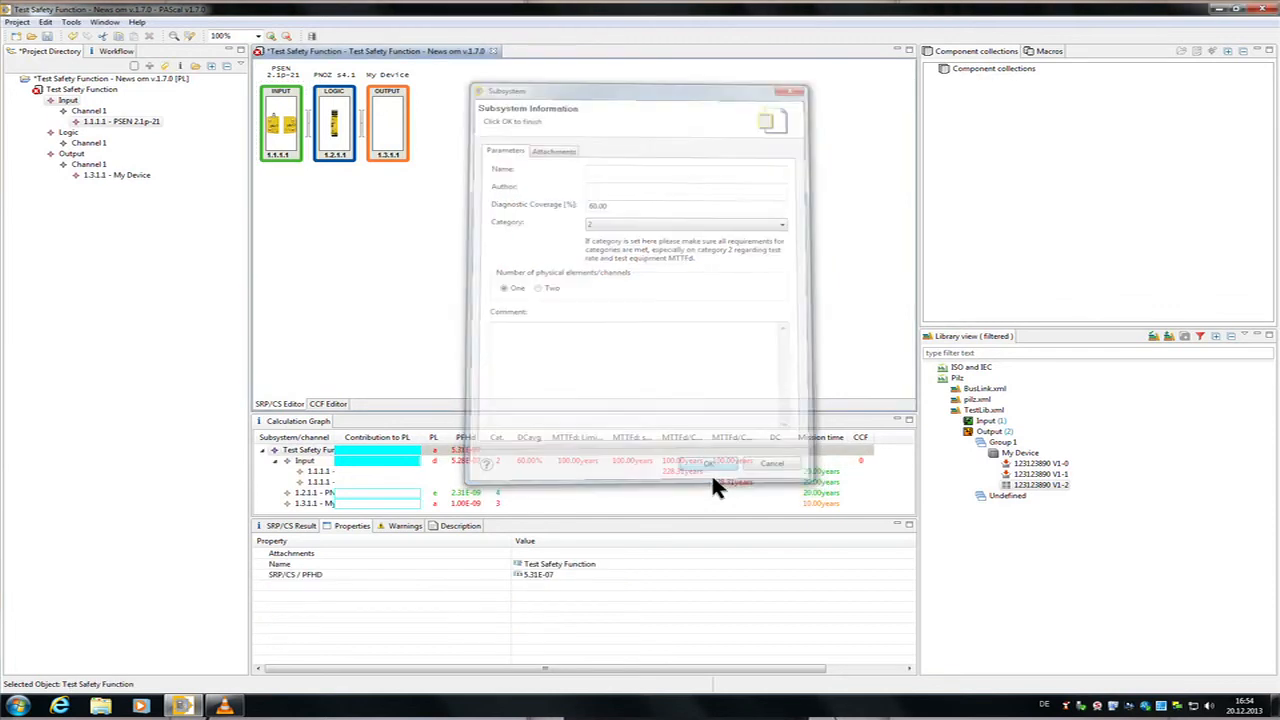